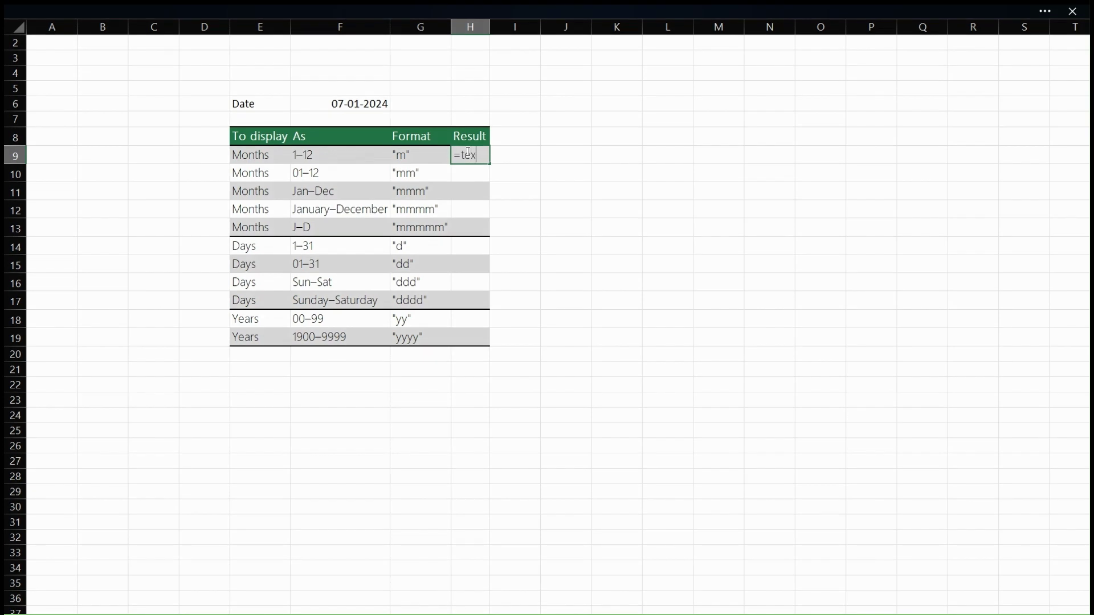
# - Enter the formula =TEXT($F$6,"m") in H9 to display the date's month as an unpadded number
pyautogui.write('x')
pyautogui.press('Tab')
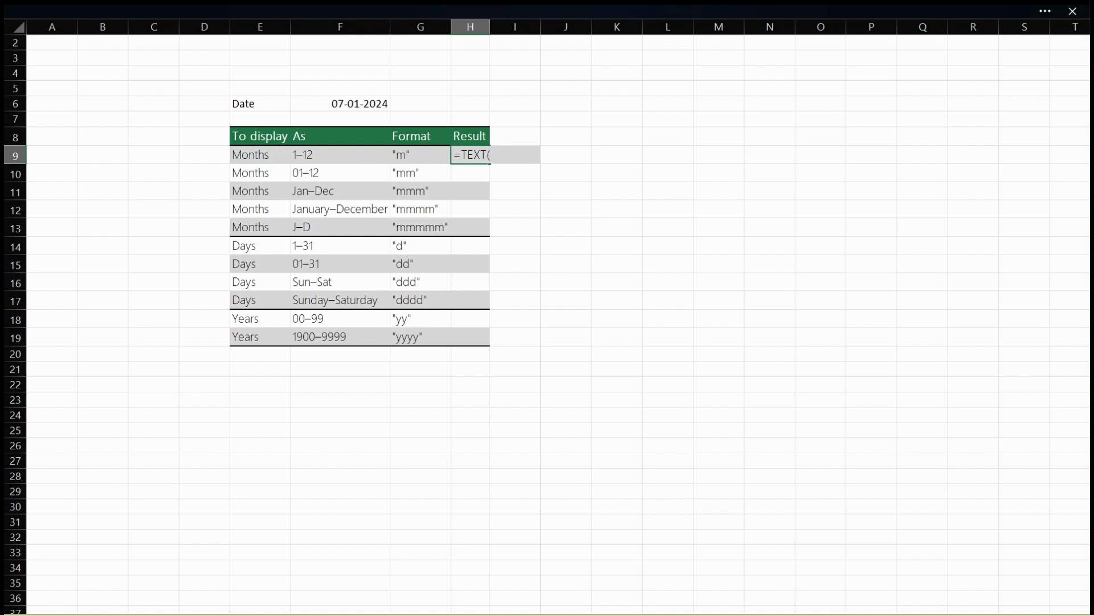
pyautogui.click(356, 104)
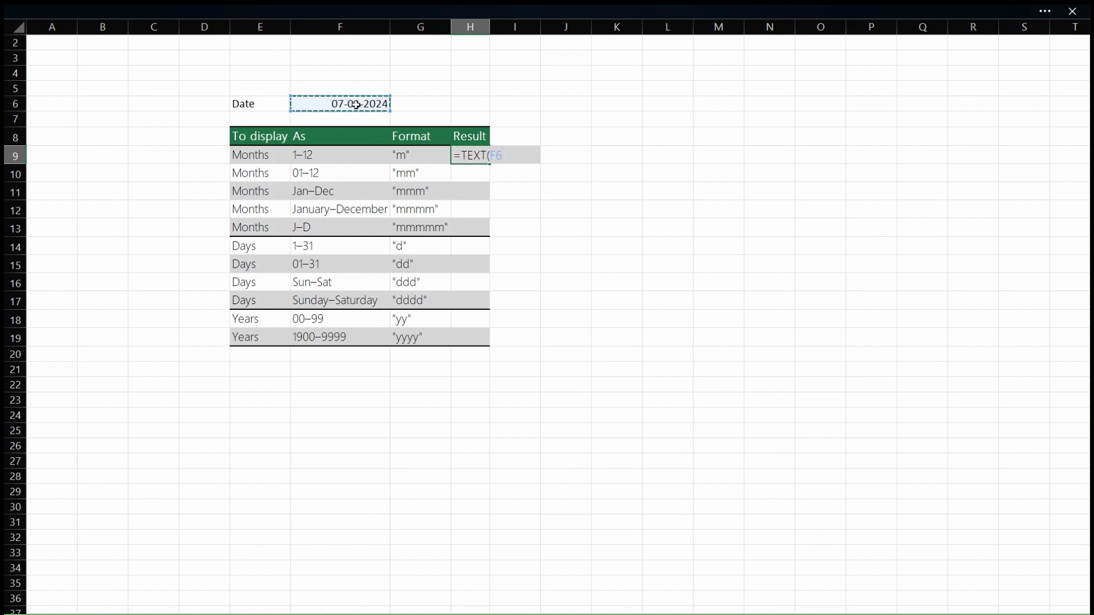
pyautogui.press('F4')
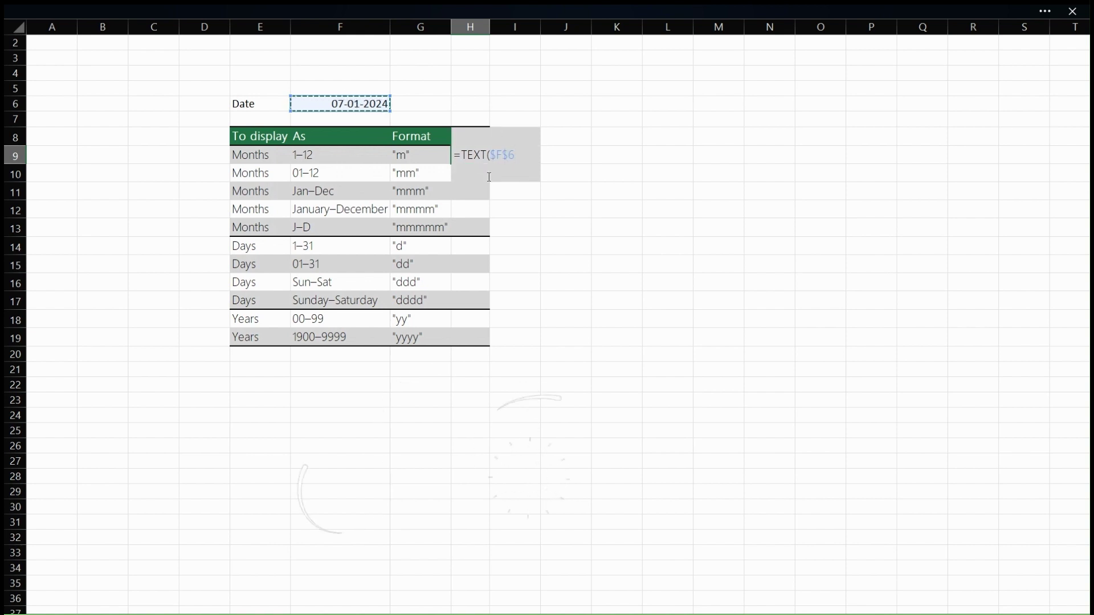
pyautogui.write(',')
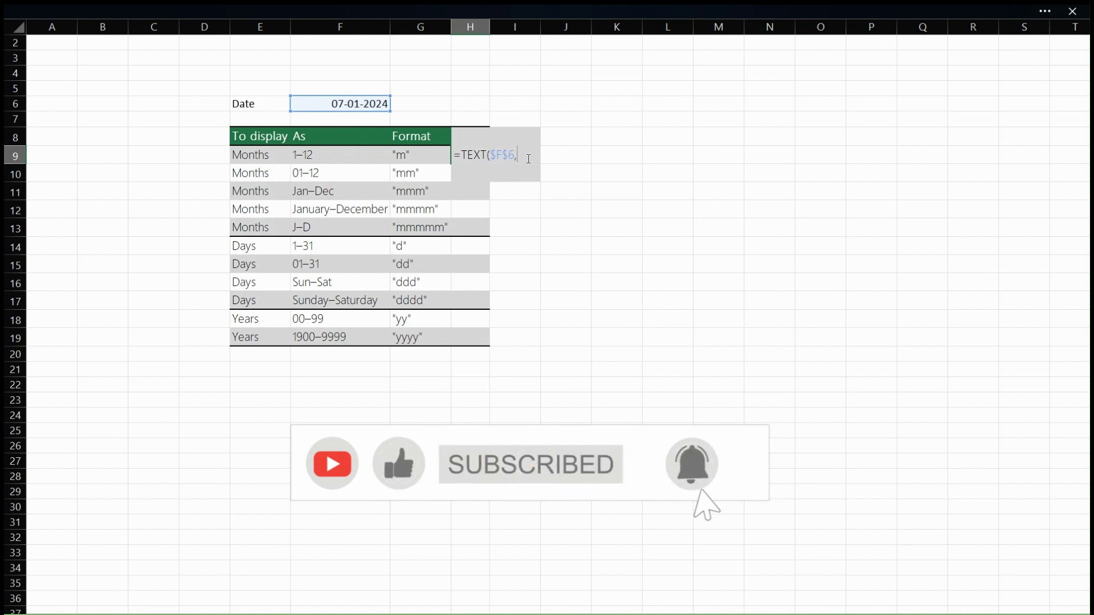
pyautogui.write('"')
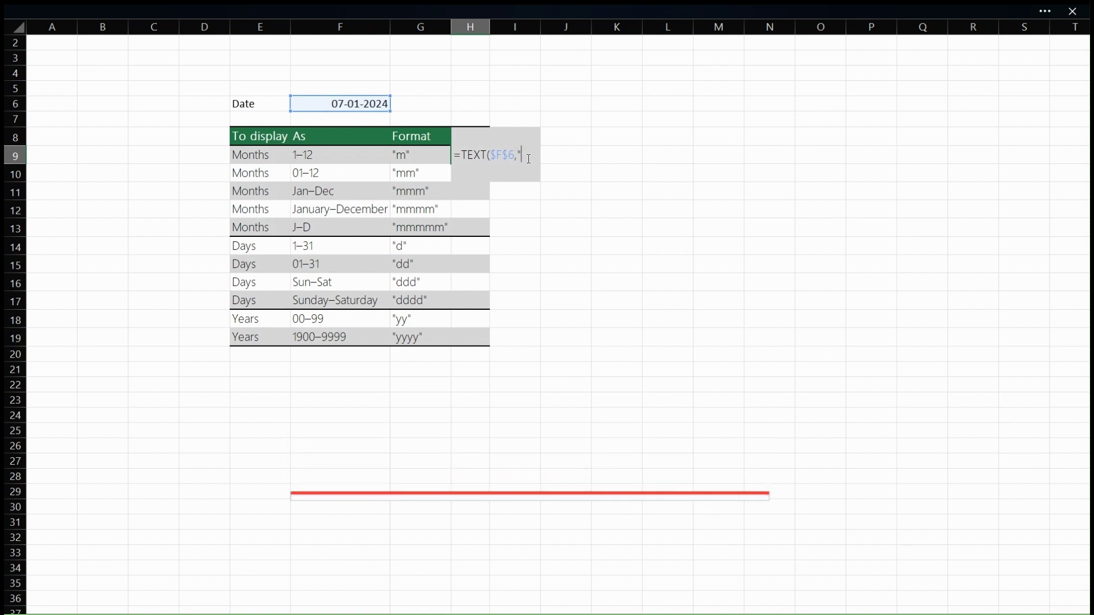
pyautogui.write('m")')
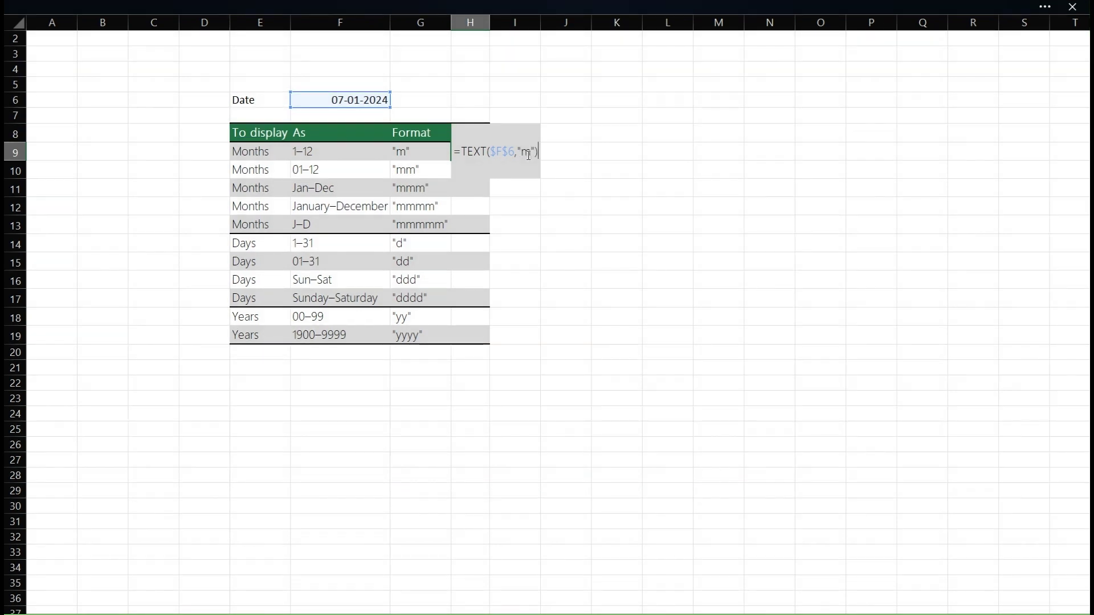
pyautogui.press('Return')
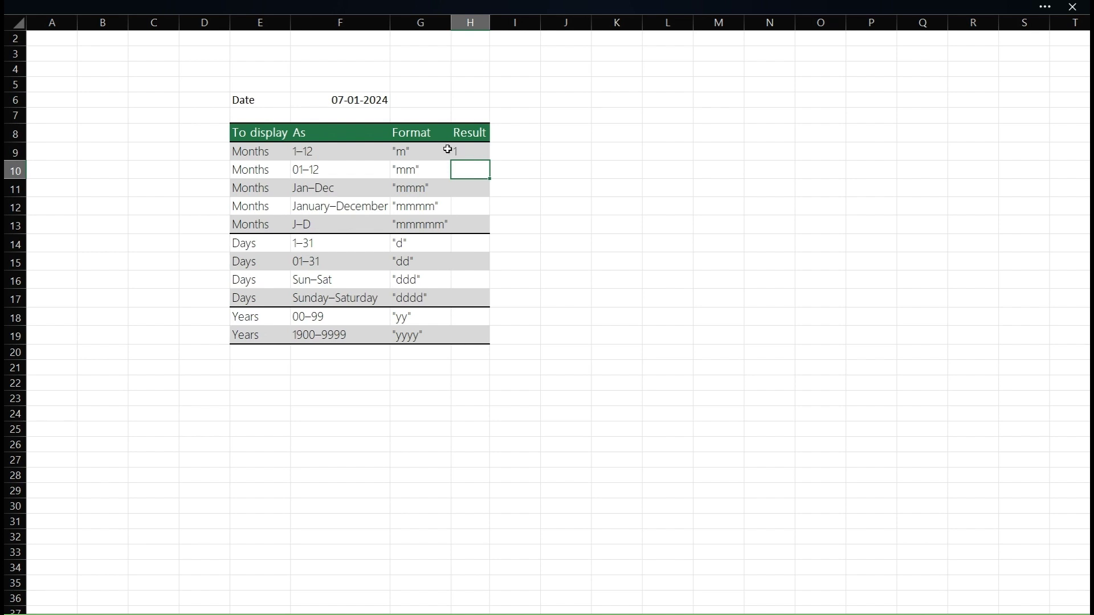
# - Enter the formula =TEXT(F6,"MM") in H10 to display the date's month as two digits
pyautogui.write('=te')
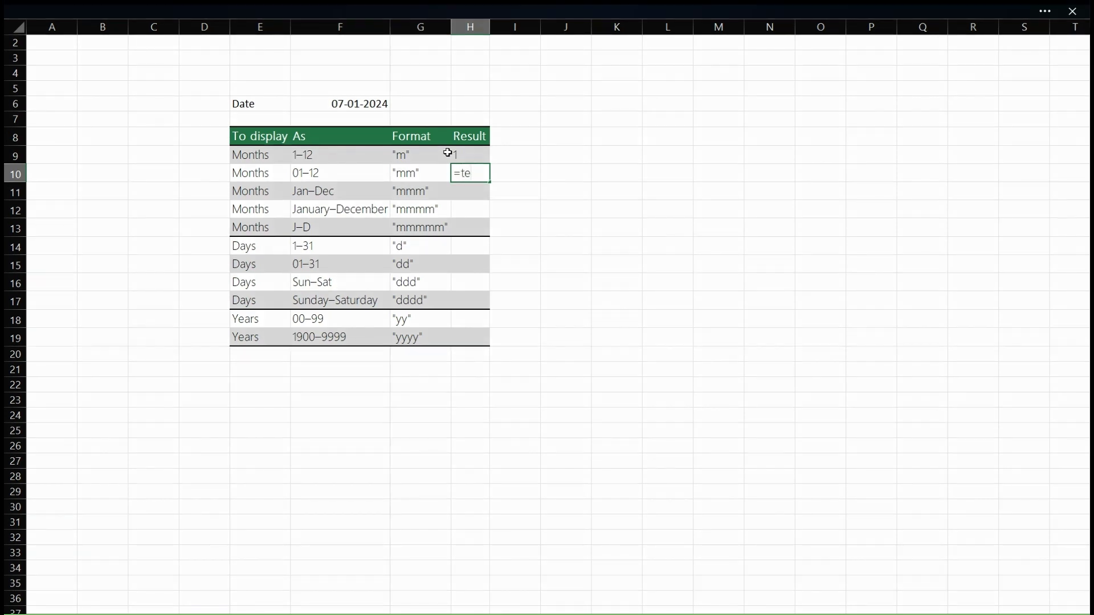
pyautogui.press('Tab')
pyautogui.write(',')
pyautogui.press('Up')
pyautogui.press('Up')
pyautogui.press('Up')
pyautogui.press('Left')
pyautogui.press('Up')
pyautogui.press('Left')
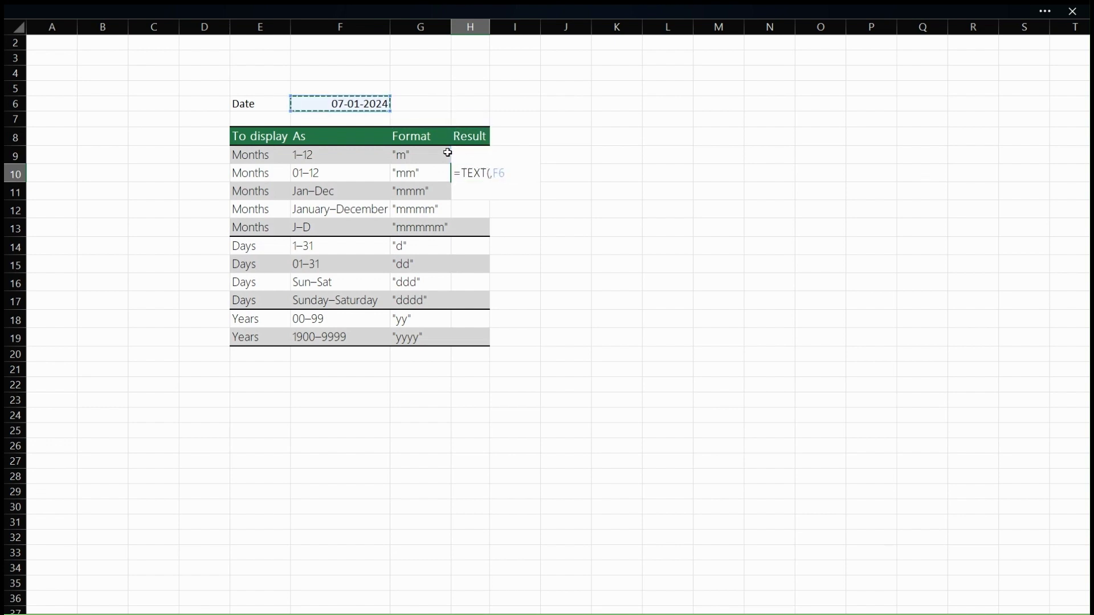
pyautogui.write(',')
pyautogui.write('"')
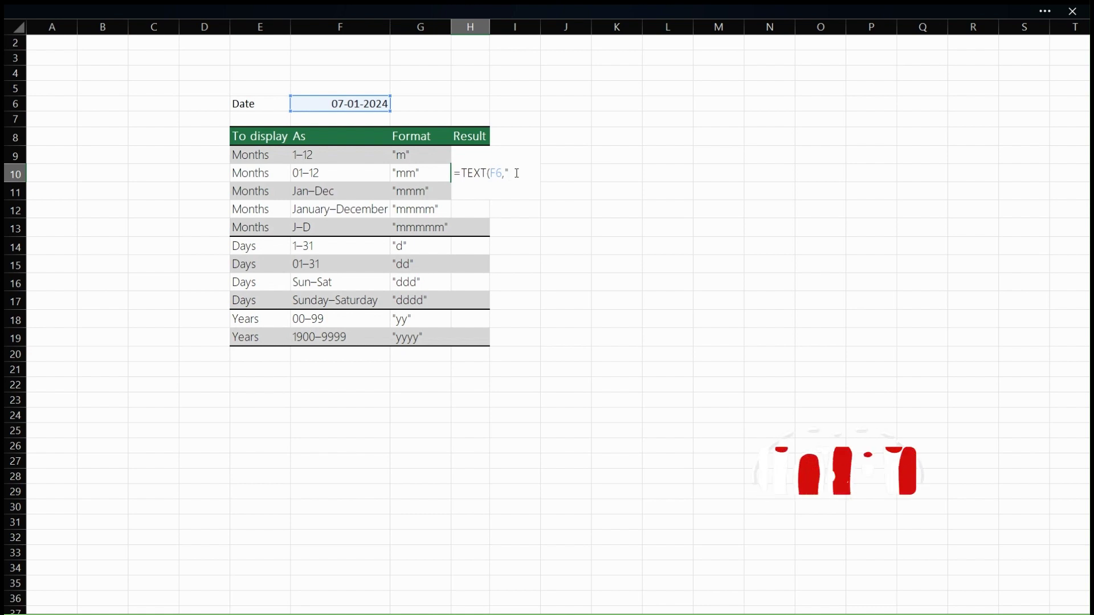
pyautogui.write('MM")')
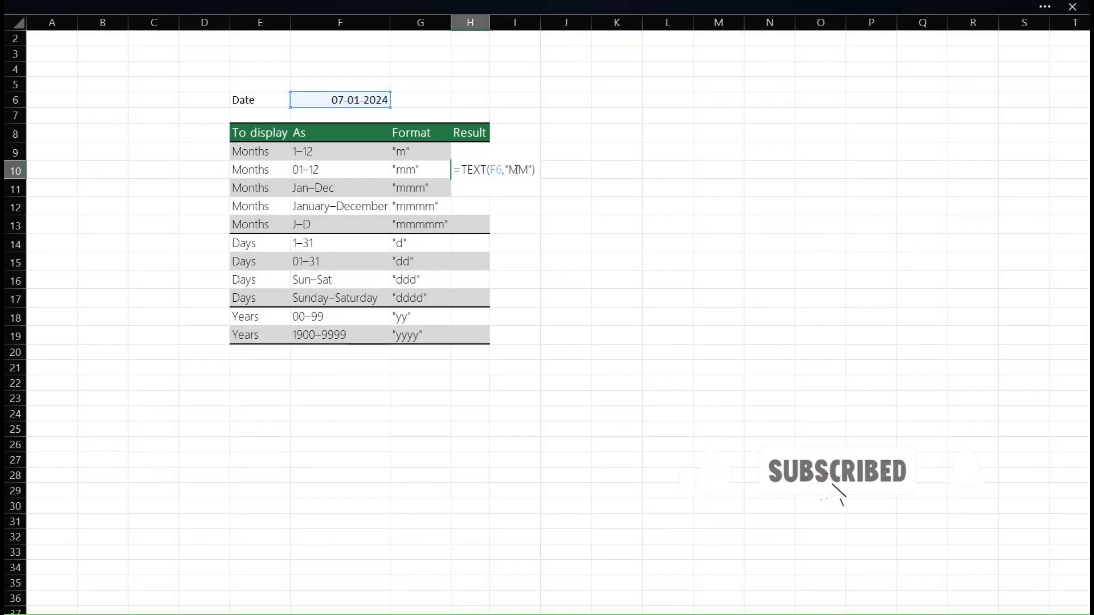
pyautogui.press('Return')
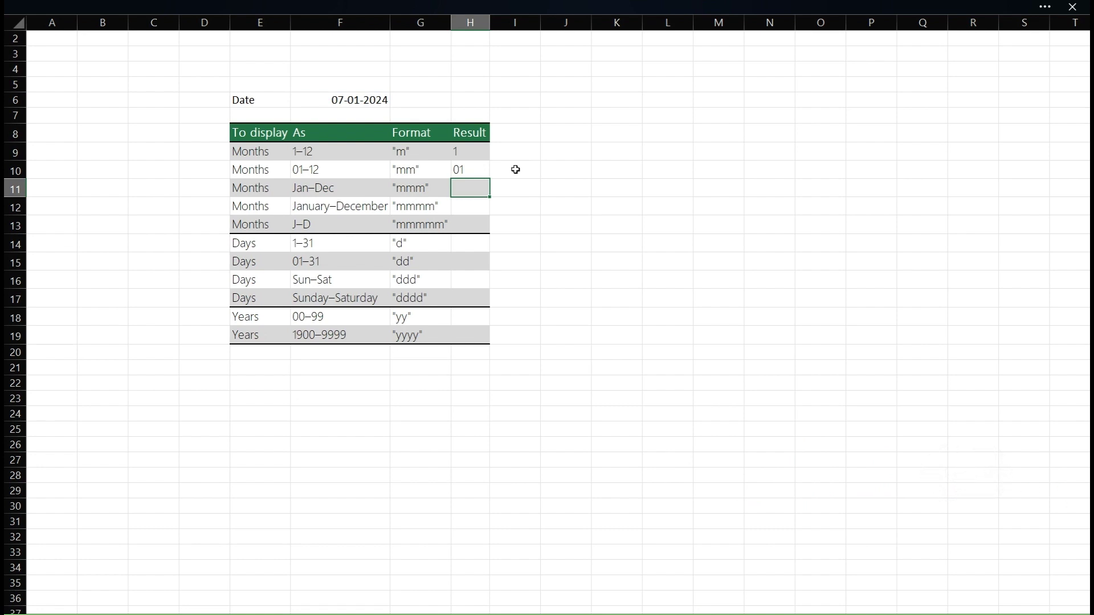
# - Enter the formula =TEXT(F6,"MMM") in H11 to display the abbreviated month name
pyautogui.click(357, 98)
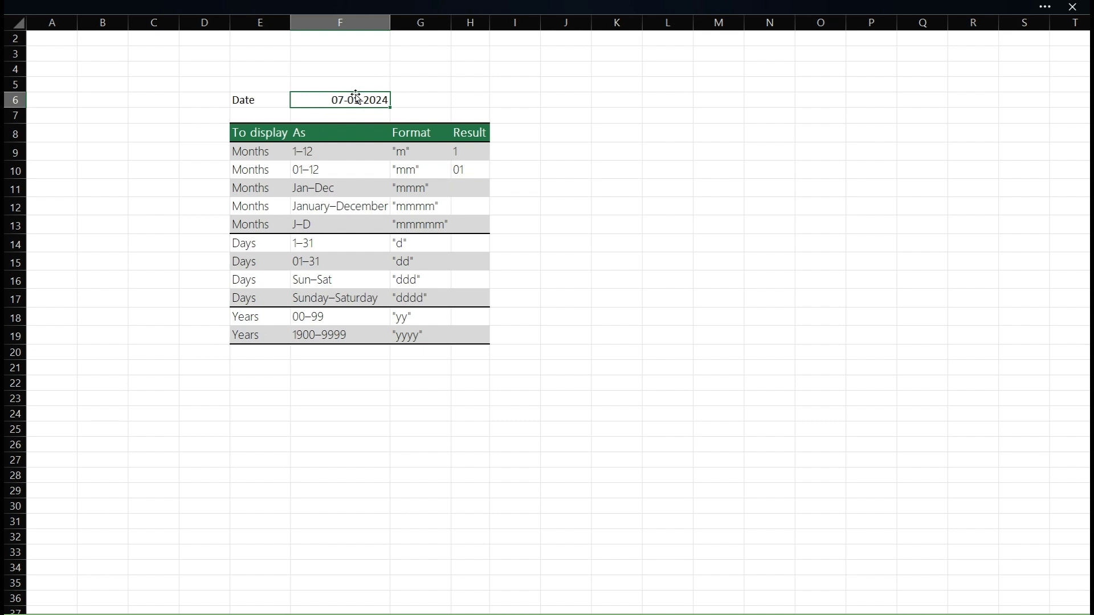
pyautogui.click(333, 210)
pyautogui.click(407, 211)
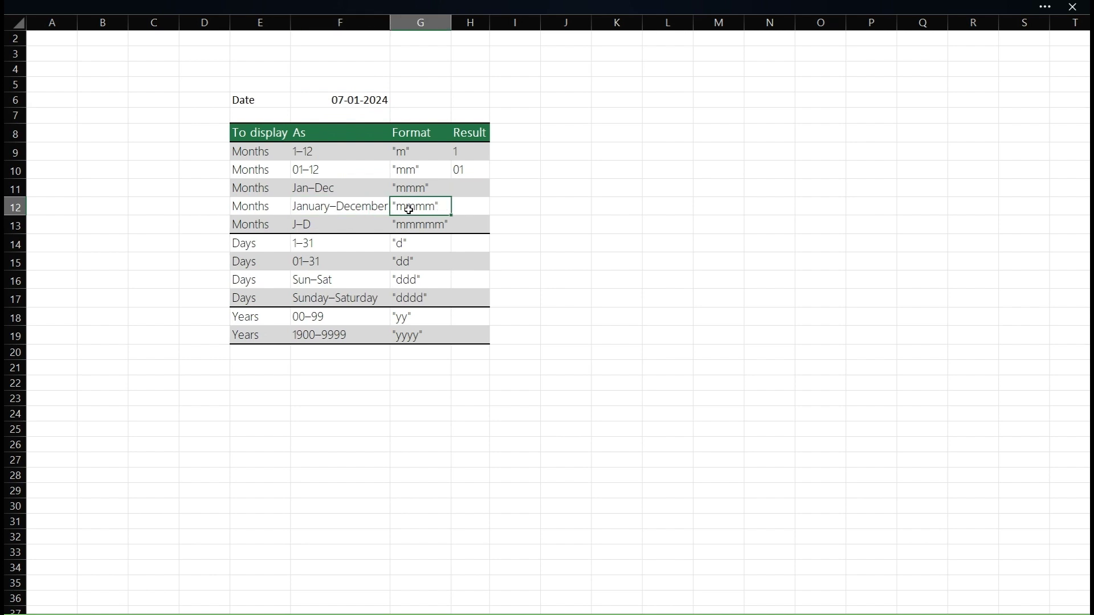
pyautogui.click(326, 188)
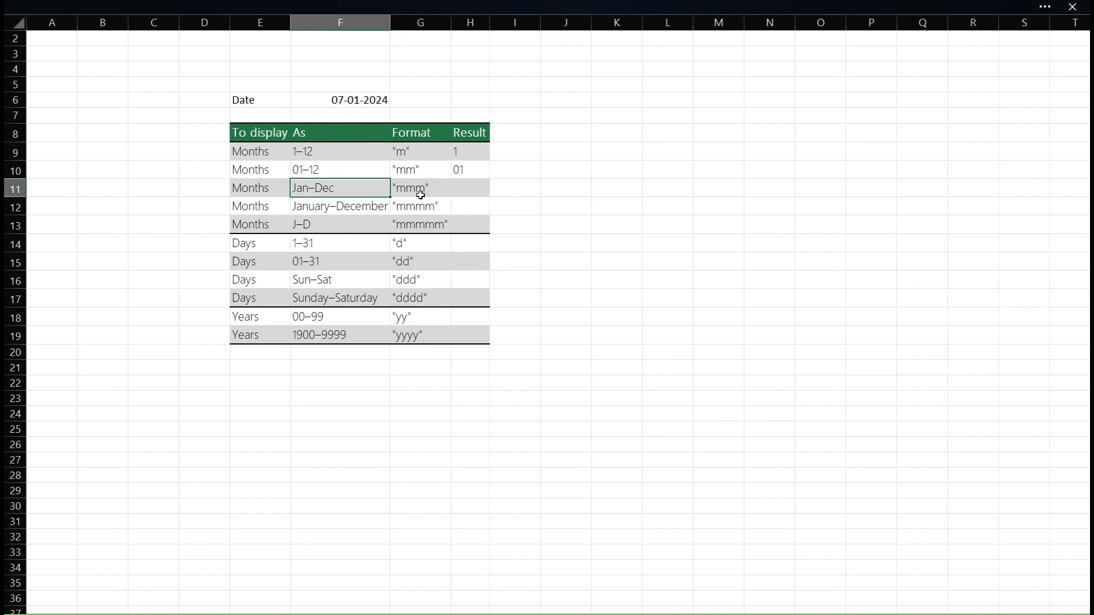
pyautogui.click(463, 184)
pyautogui.write('=te')
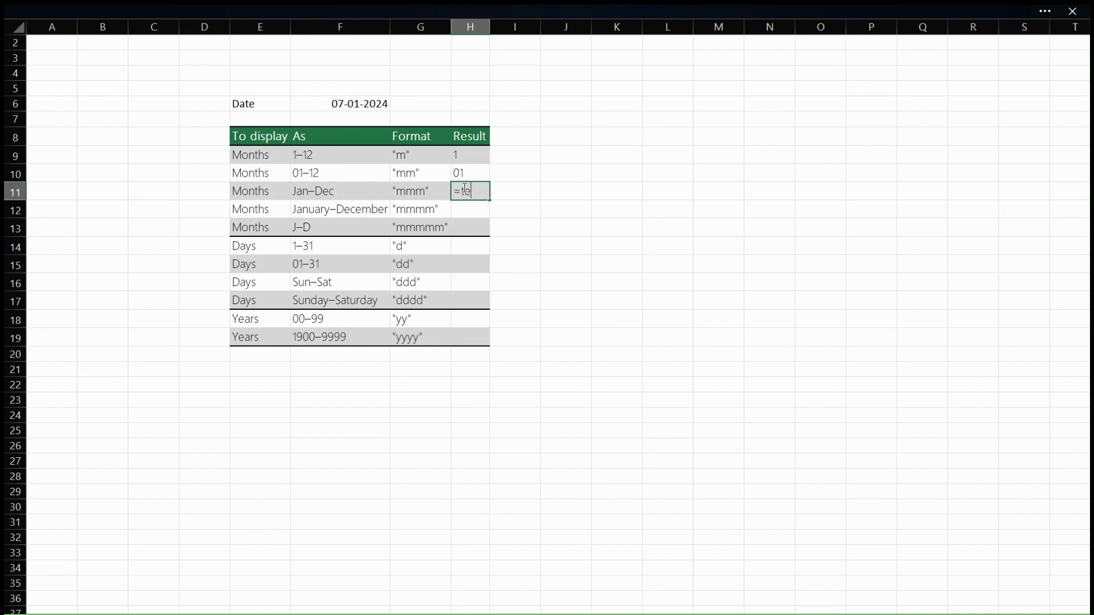
pyautogui.press('Tab')
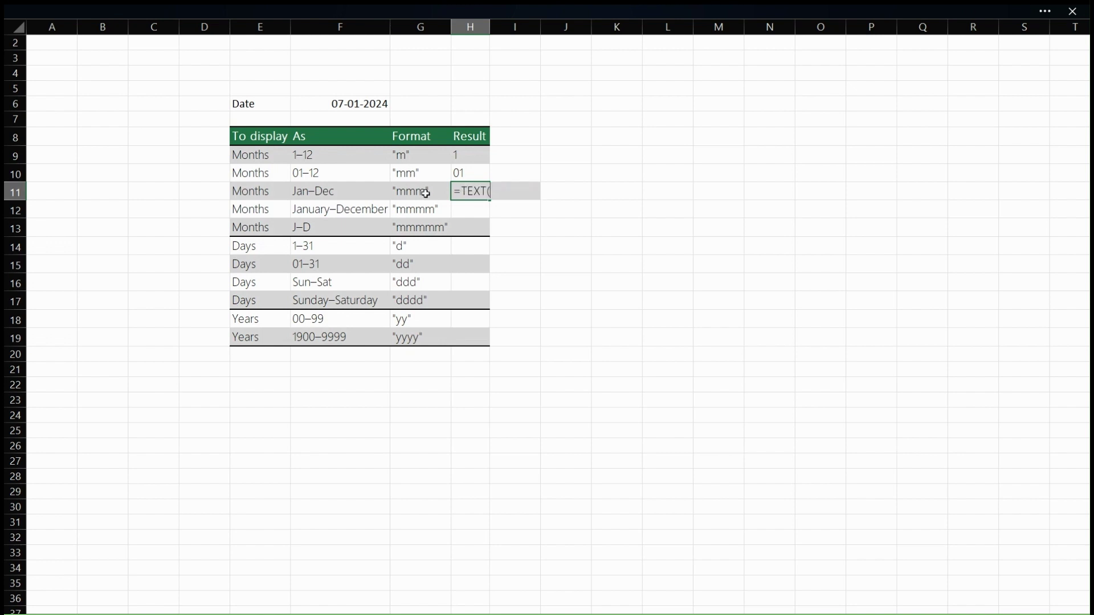
pyautogui.click(360, 101)
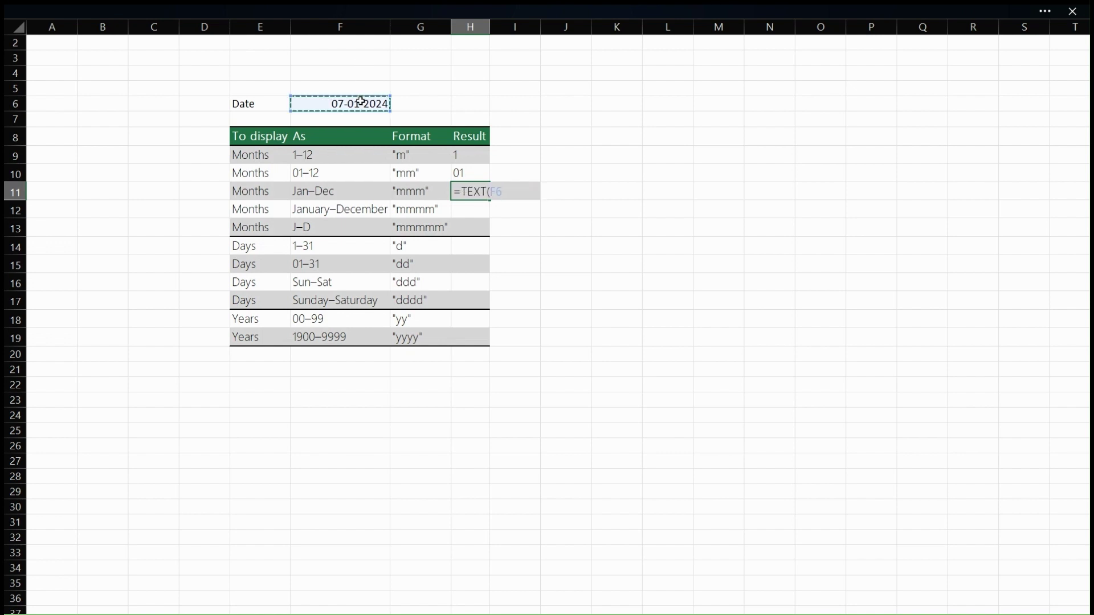
pyautogui.write(',"')
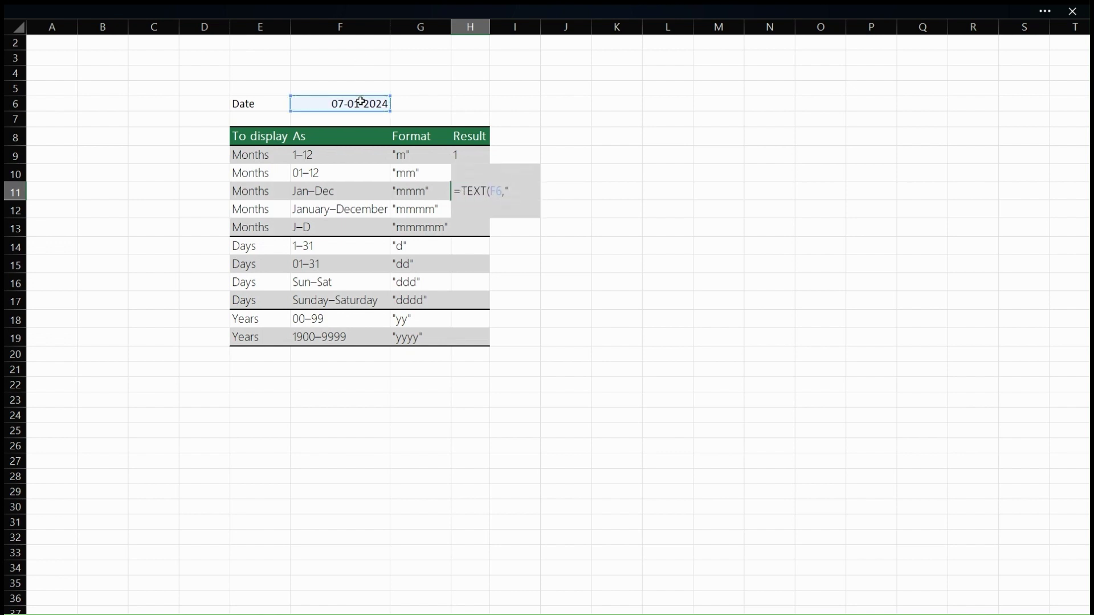
pyautogui.write('MMM")')
pyautogui.press('Return')
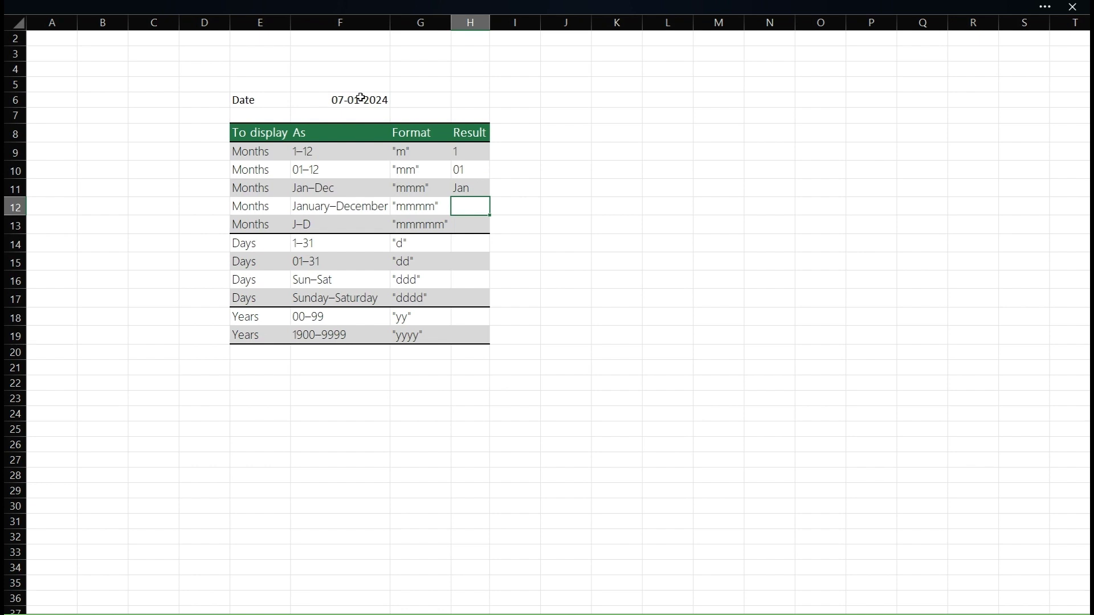
# - Enter the formula =TEXT(F6,"mmmm") in H12 for the full month name, and autofit the width of column H
pyautogui.click(359, 98)
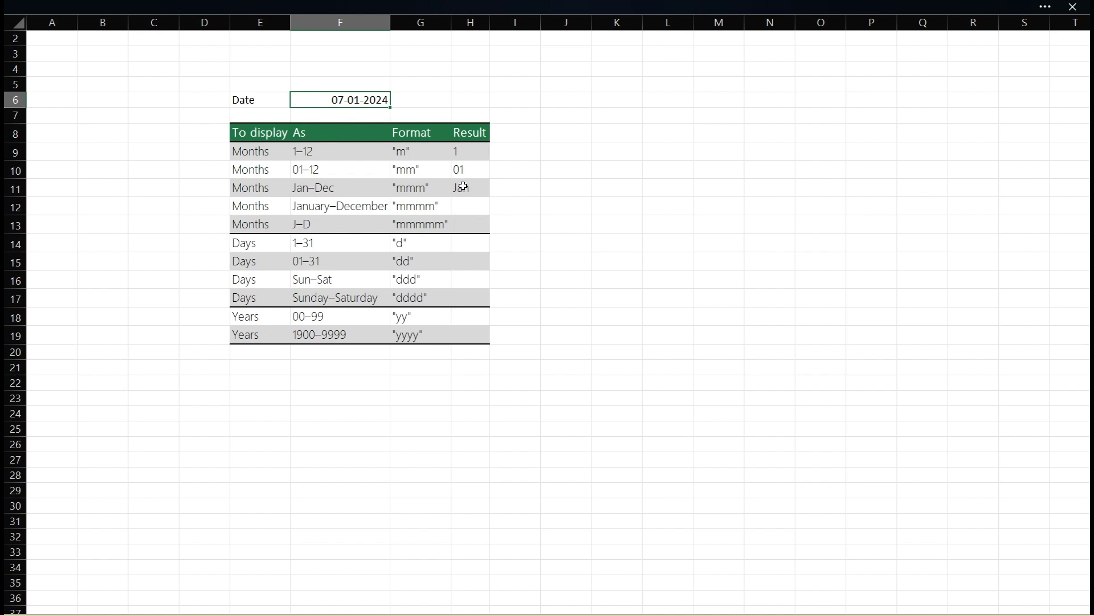
pyautogui.click(463, 187)
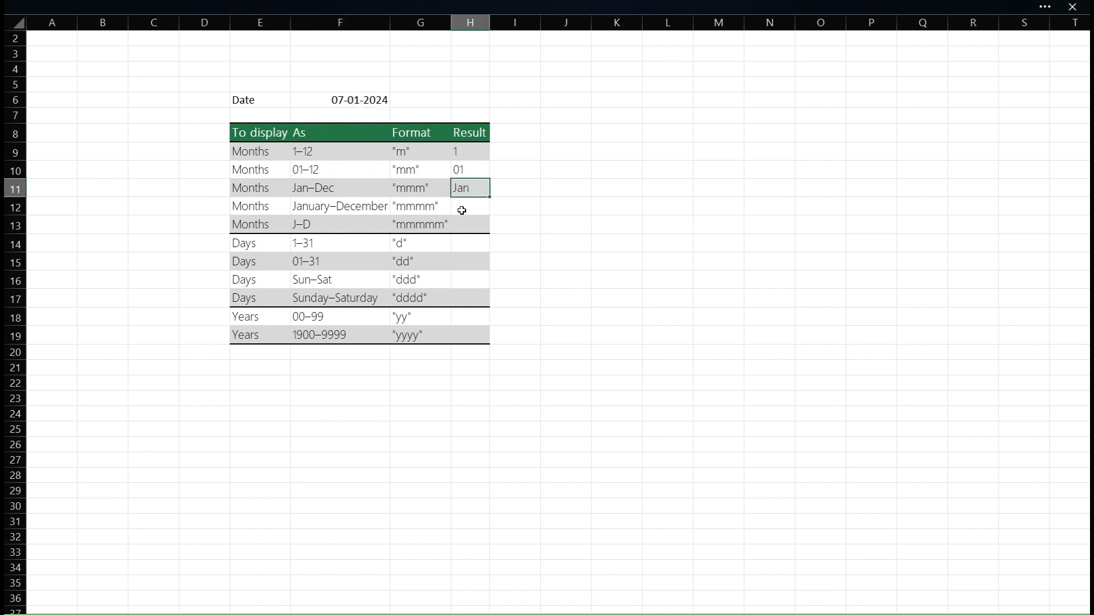
pyautogui.click(461, 210)
pyautogui.write('=')
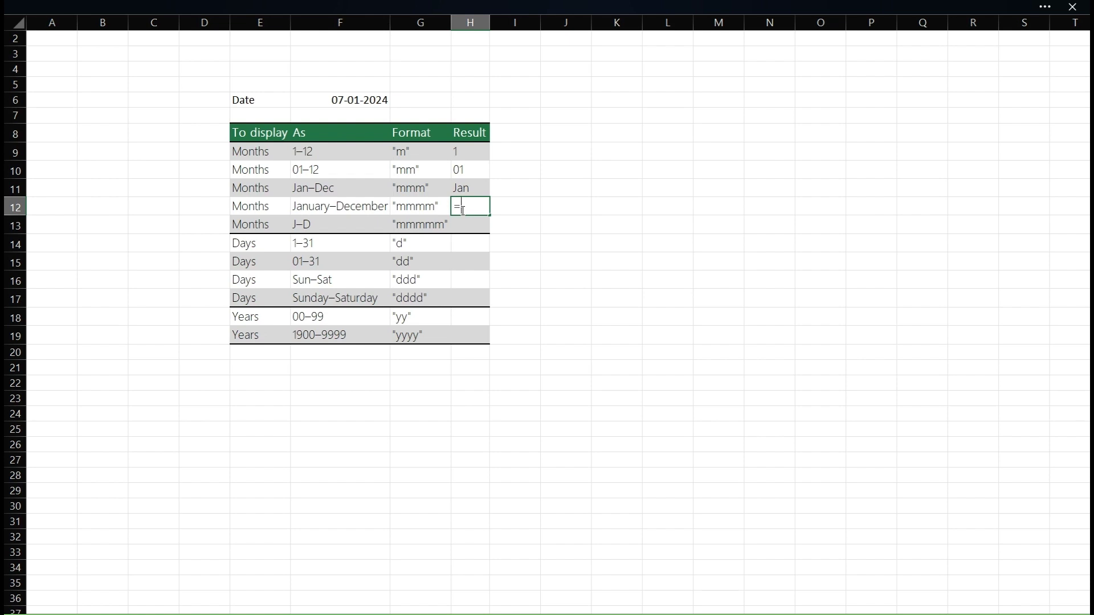
pyautogui.write('te')
pyautogui.press('Tab')
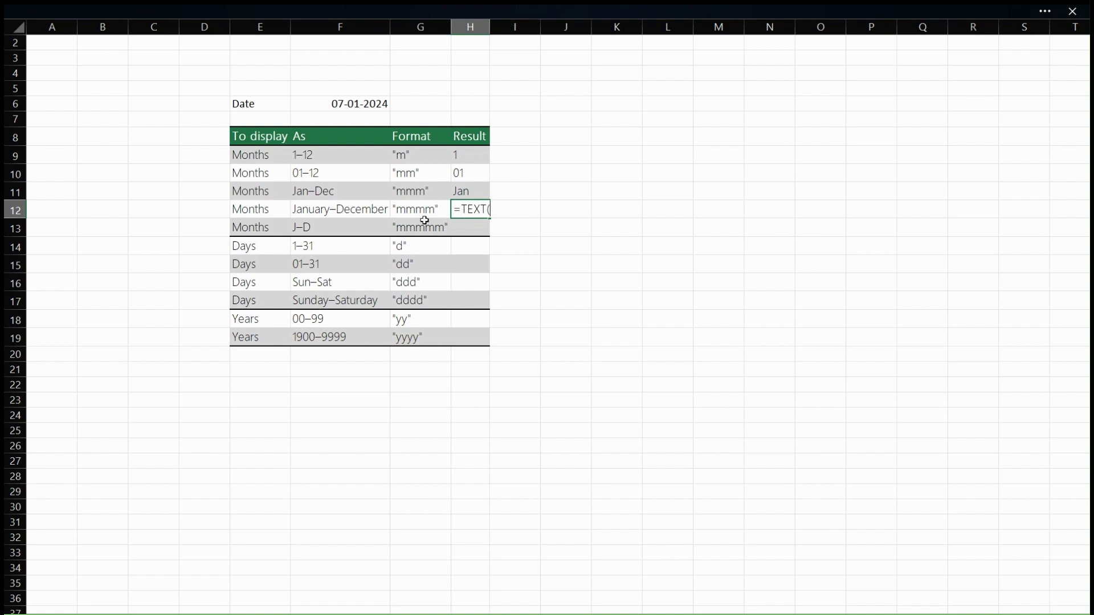
pyautogui.click(356, 95)
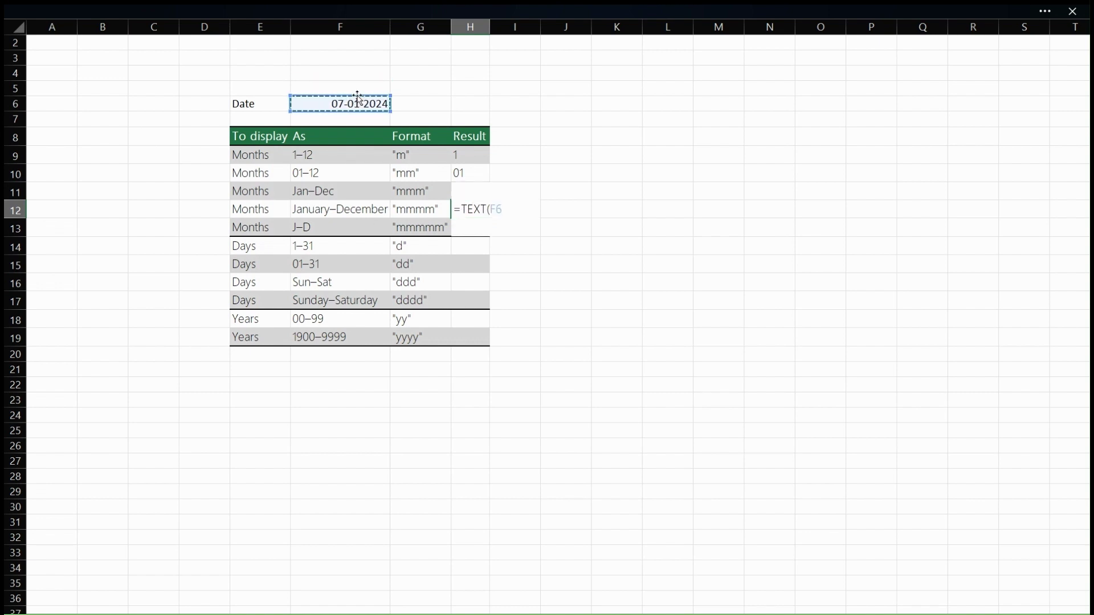
pyautogui.write(',')
pyautogui.write('"mmmm")')
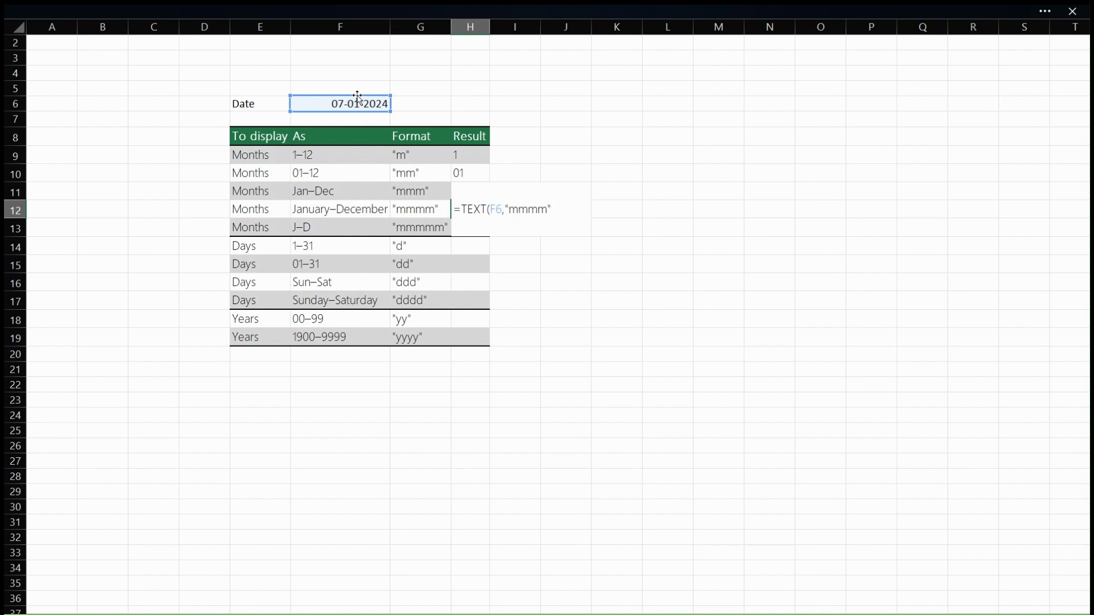
pyautogui.press('Return')
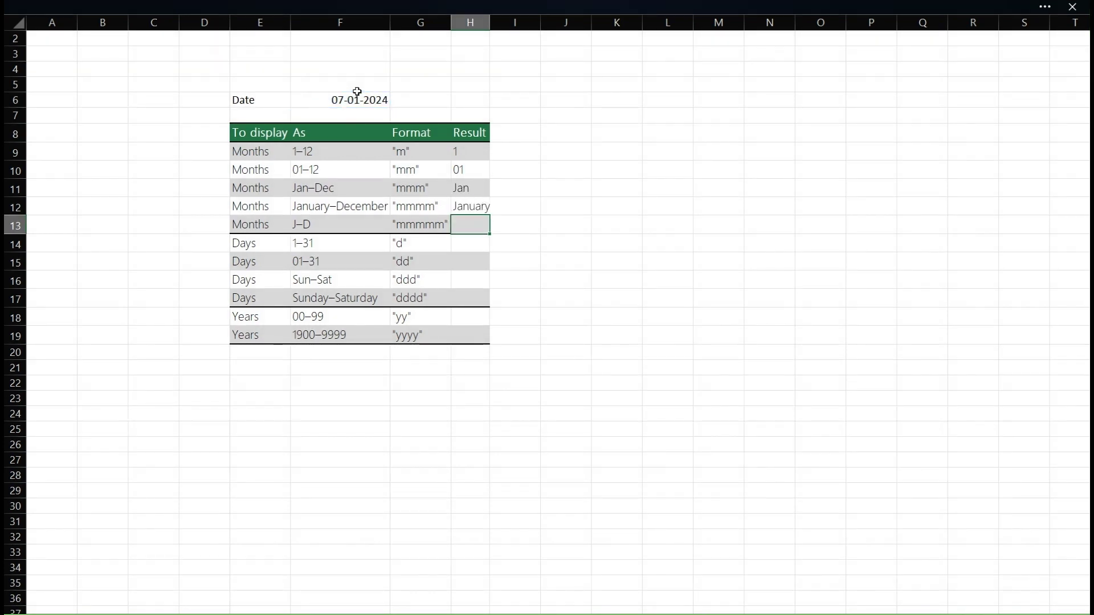
pyautogui.doubleClick(488, 23)
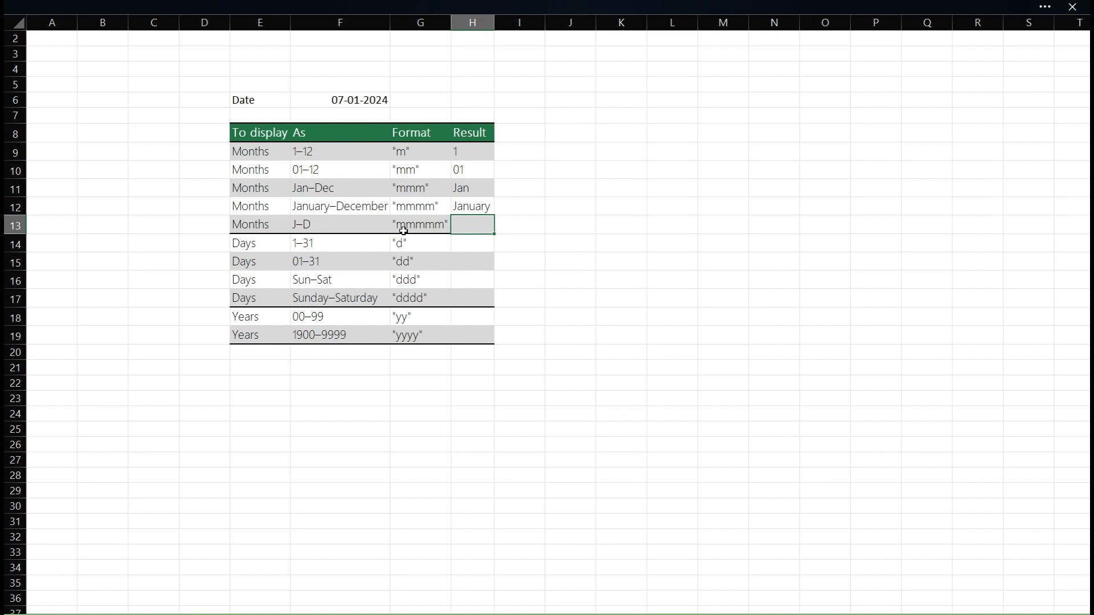
# - Enter the formula =TEXT(F6,"mmmmm") in H13 to display the first letter of the month
pyautogui.write('=tex')
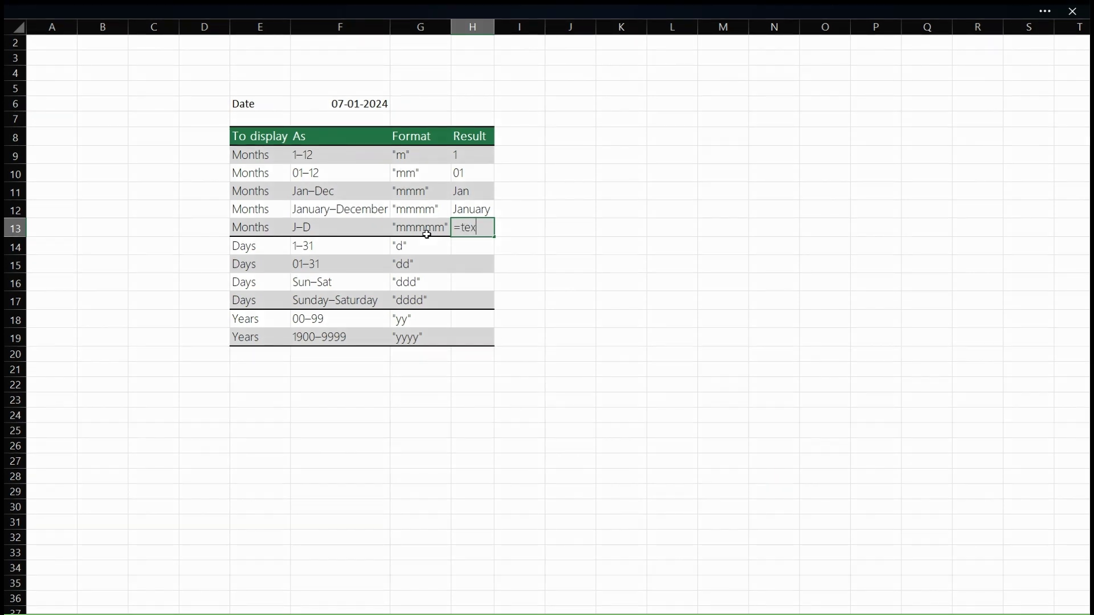
pyautogui.press('Tab')
pyautogui.click(374, 104)
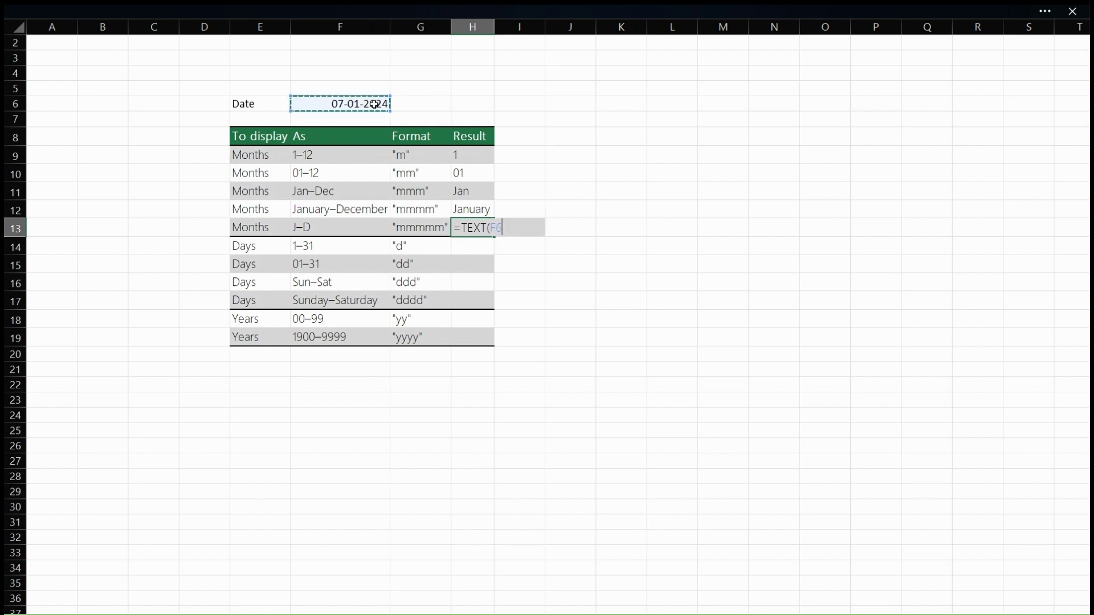
pyautogui.write(',')
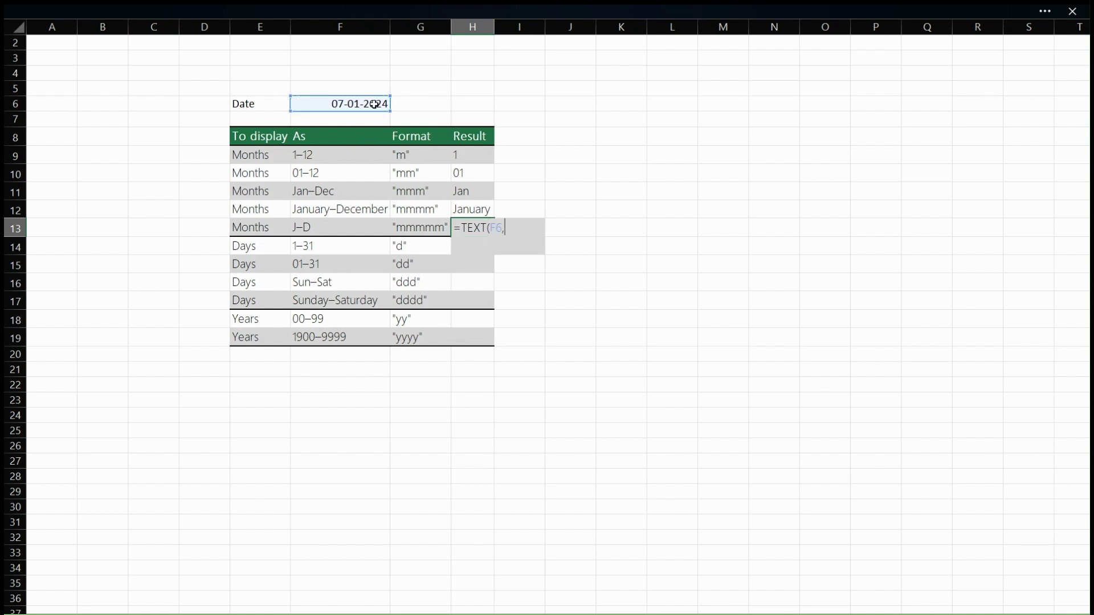
pyautogui.write('"mmmmm')
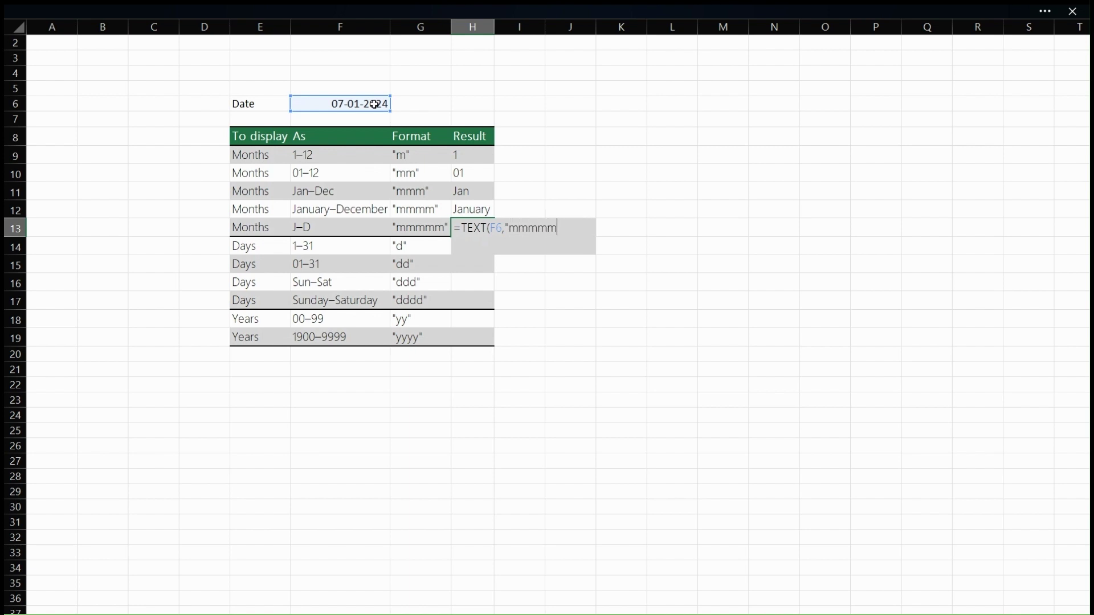
pyautogui.write('"')
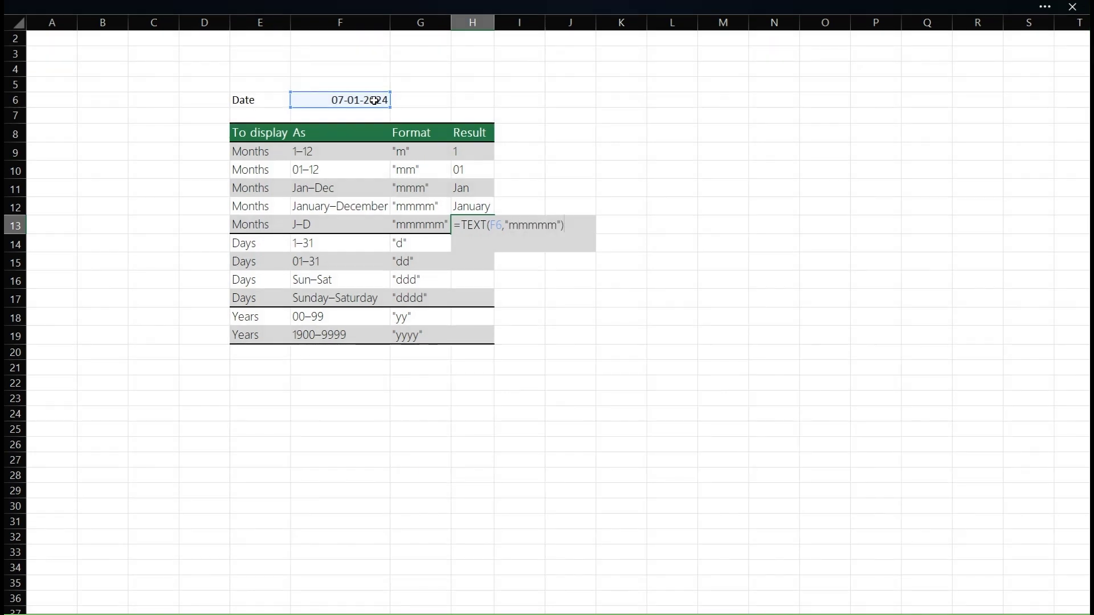
pyautogui.write(')')
pyautogui.press('Return')
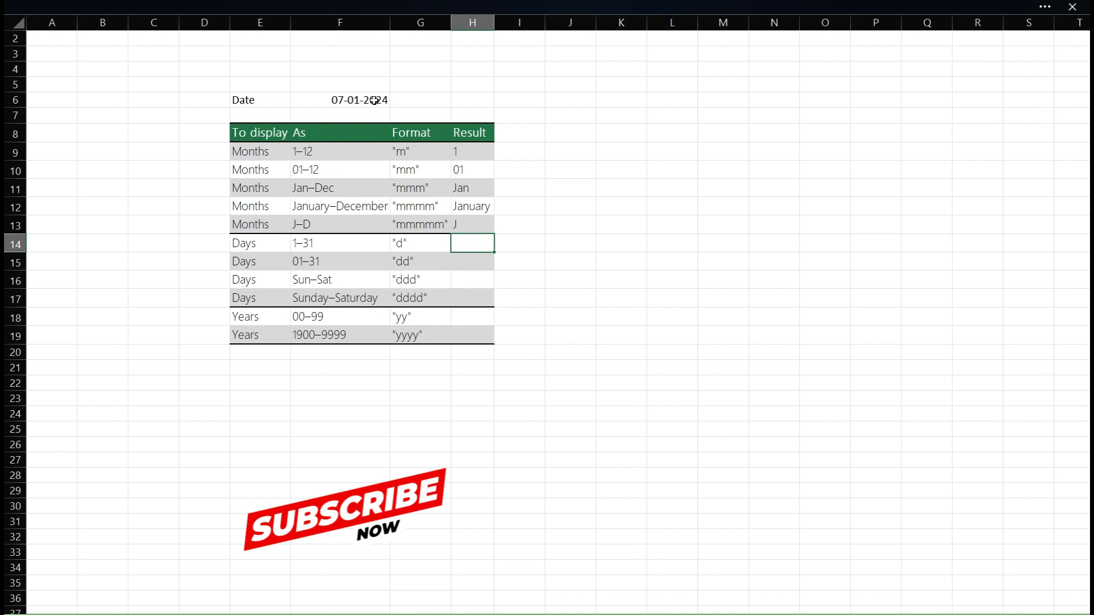
pyautogui.click(414, 189)
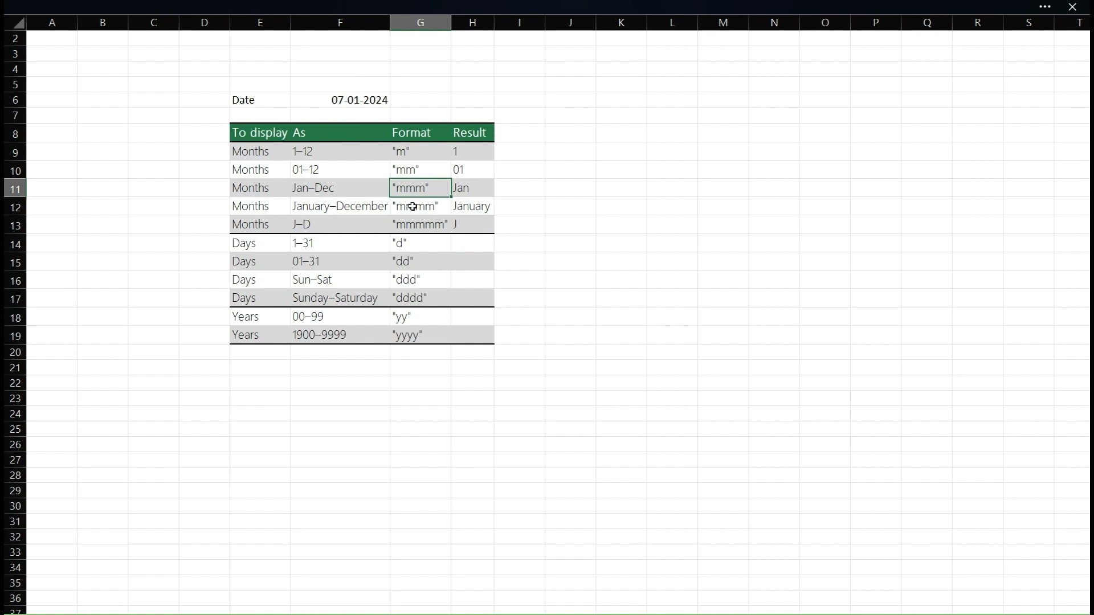
pyautogui.click(413, 206)
pyautogui.click(416, 228)
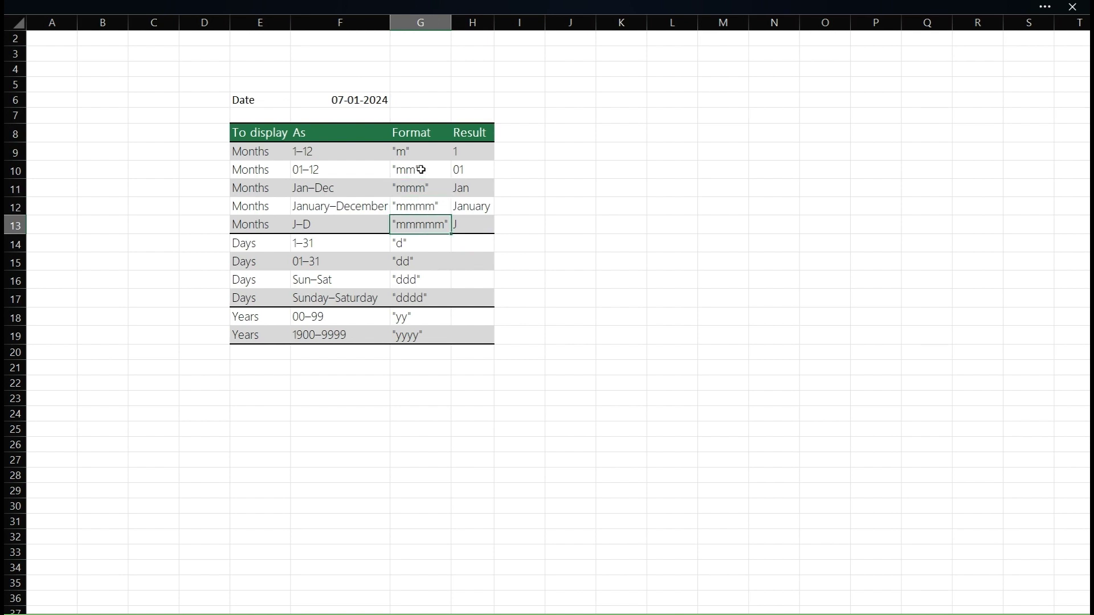
pyautogui.moveTo(416, 170); pyautogui.dragTo(417, 201)
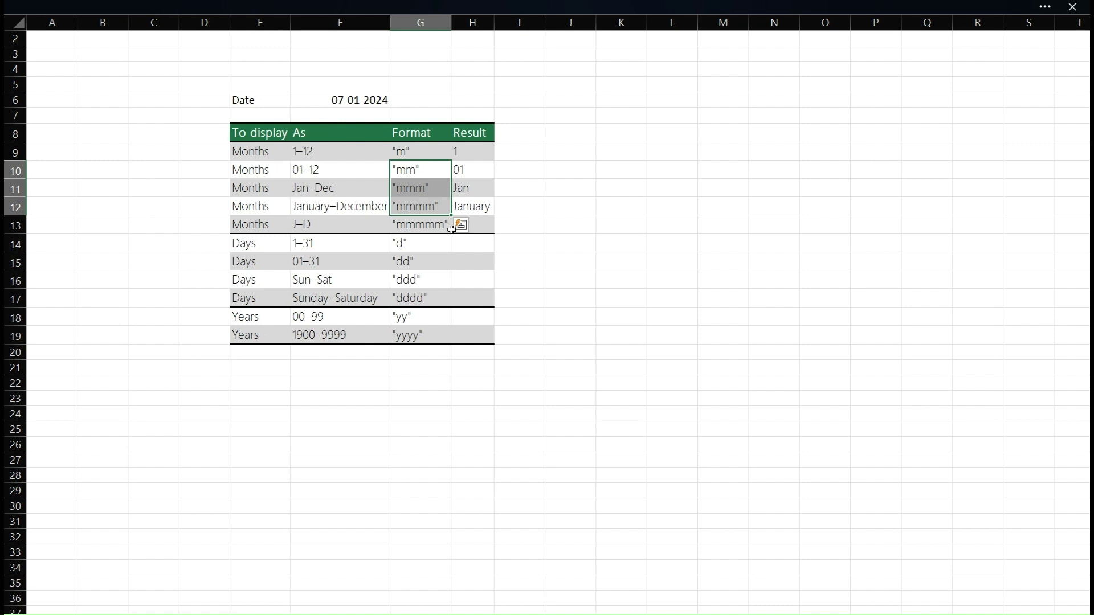
# - Enter the formula =TEXT(F6,"D") in H14 to display the day of the date without a leading zero
pyautogui.click(464, 248)
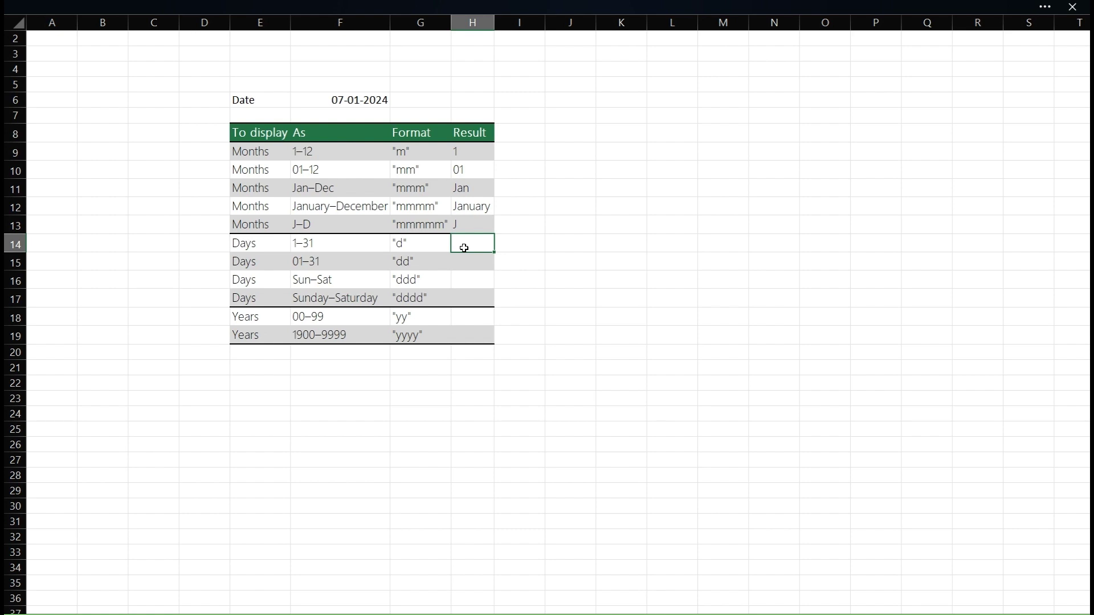
pyautogui.write('=t')
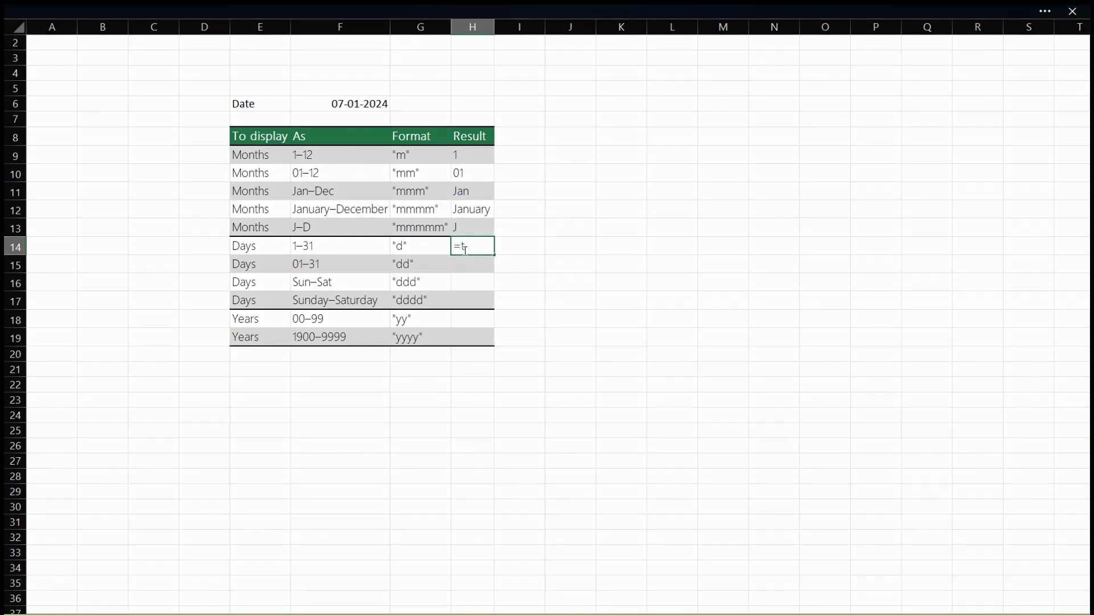
pyautogui.write('ex')
pyautogui.press('Tab')
pyautogui.click(373, 102)
pyautogui.write(',')
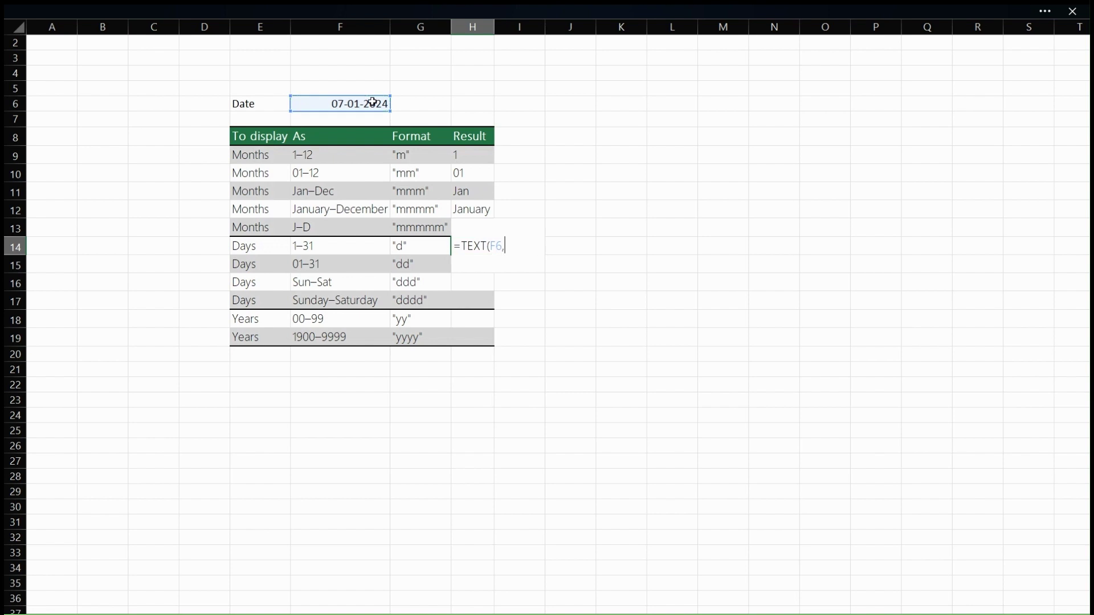
pyautogui.write('"D"')
pyautogui.press('Return')
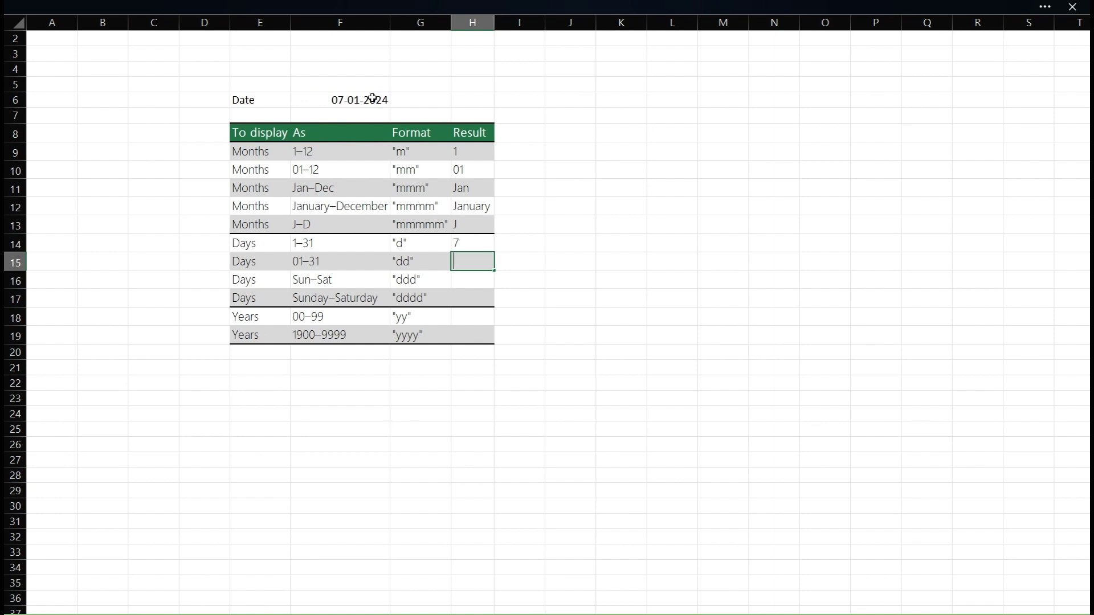
# - Enter the formula =TEXT(F6,"dd") in H15 to display the day of the date as two digits
pyautogui.write('=')
pyautogui.write('te')
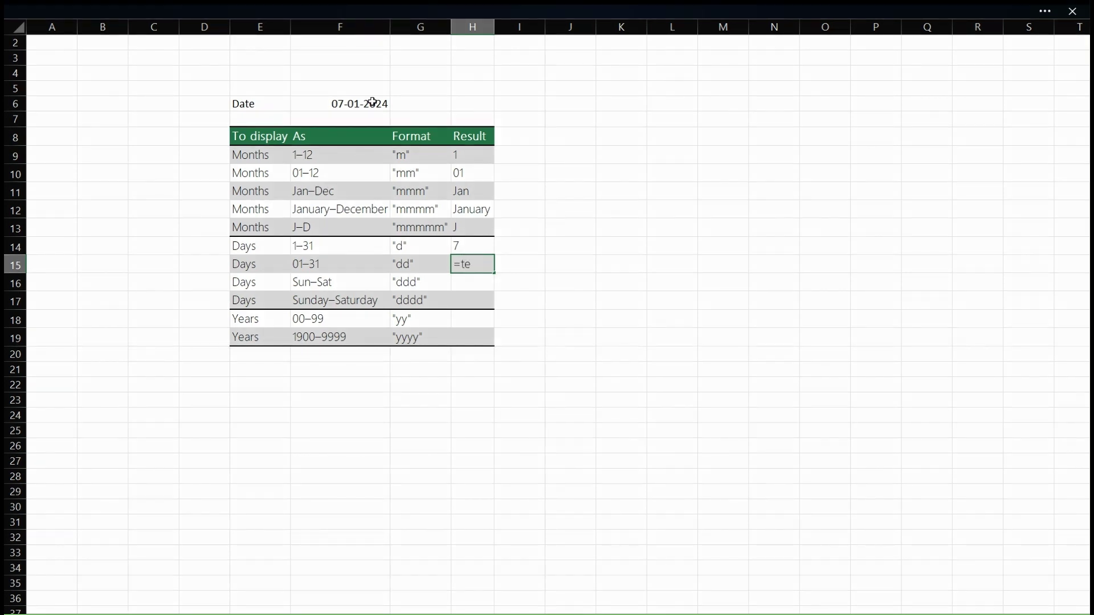
pyautogui.press('Tab')
pyautogui.press('Left')
pyautogui.press('Left')
pyautogui.press('Up')
pyautogui.press('Up')
pyautogui.press('Up')
pyautogui.press('Up')
pyautogui.press('Up')
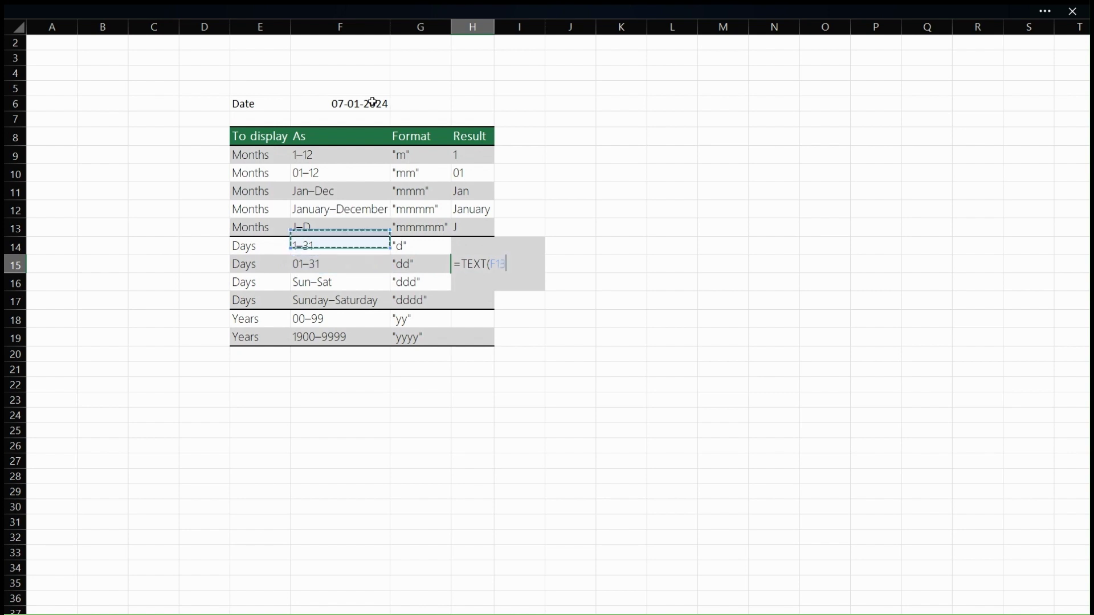
pyautogui.press('Up')
pyautogui.press('Up')
pyautogui.press('Up')
pyautogui.press('Up')
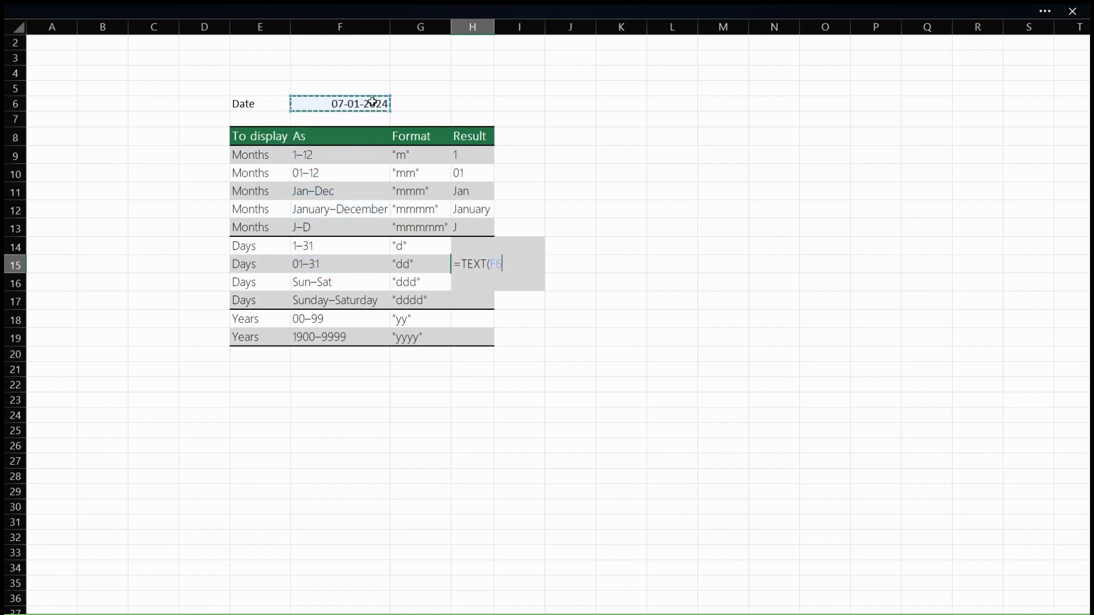
pyautogui.write(',')
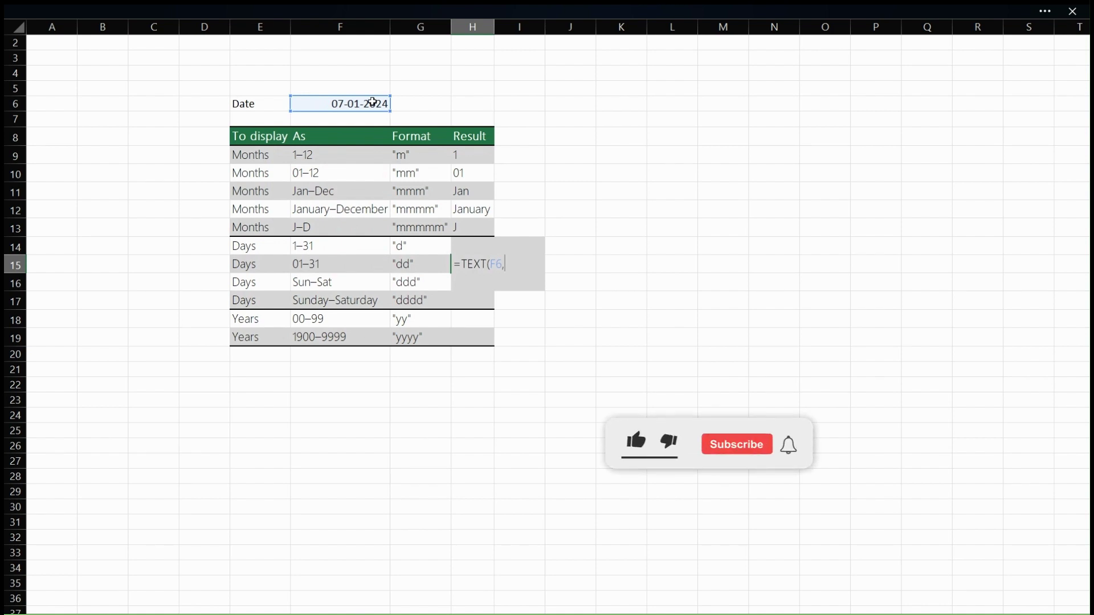
pyautogui.write('"dd"')
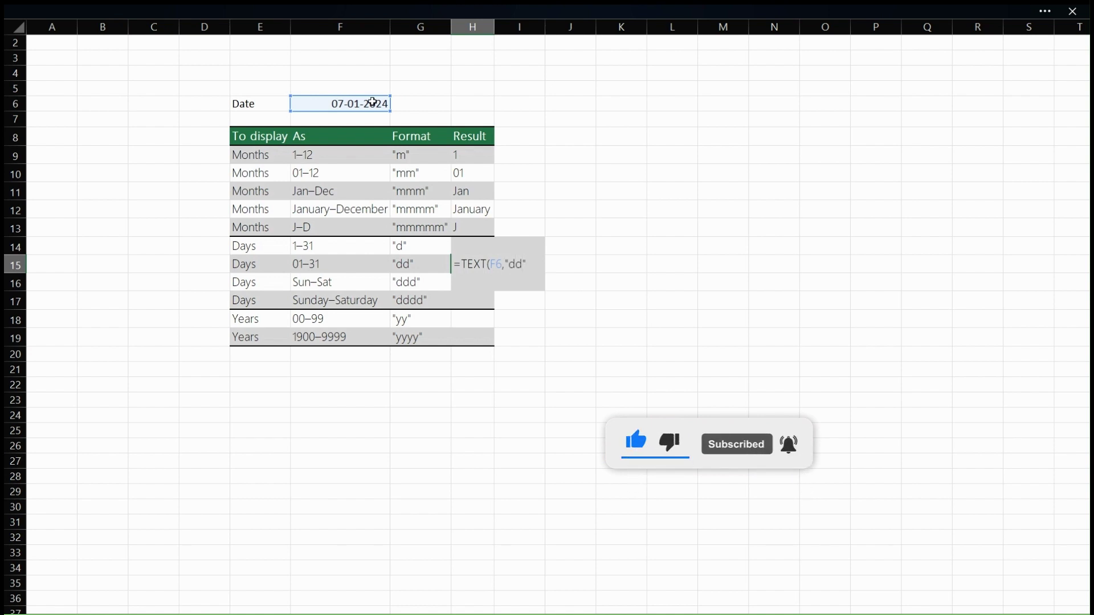
pyautogui.press('Return')
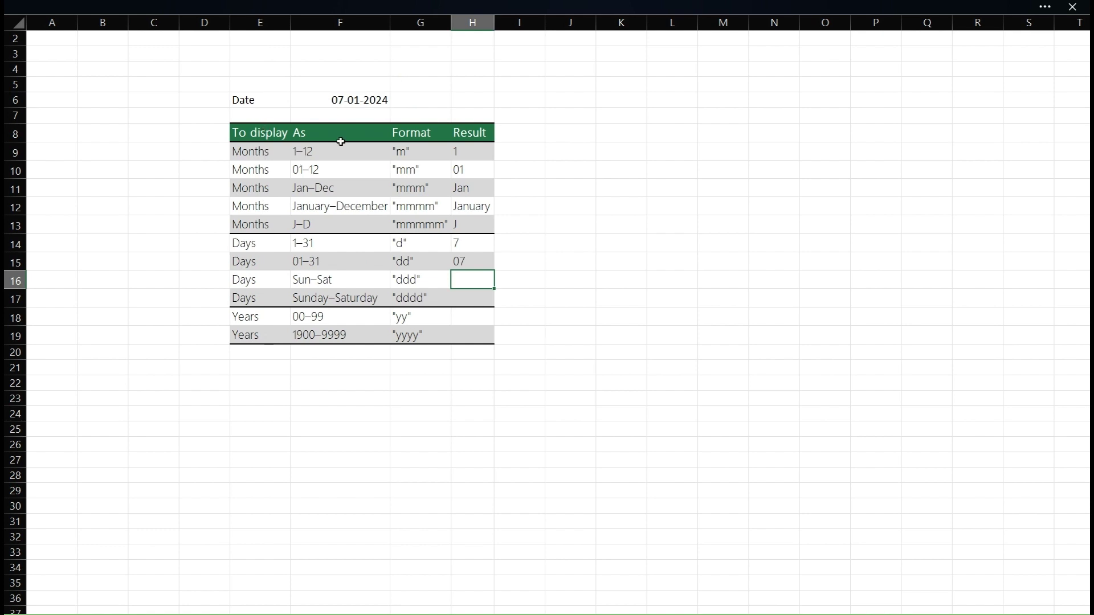
pyautogui.moveTo(327, 146); pyautogui.dragTo(309, 336)
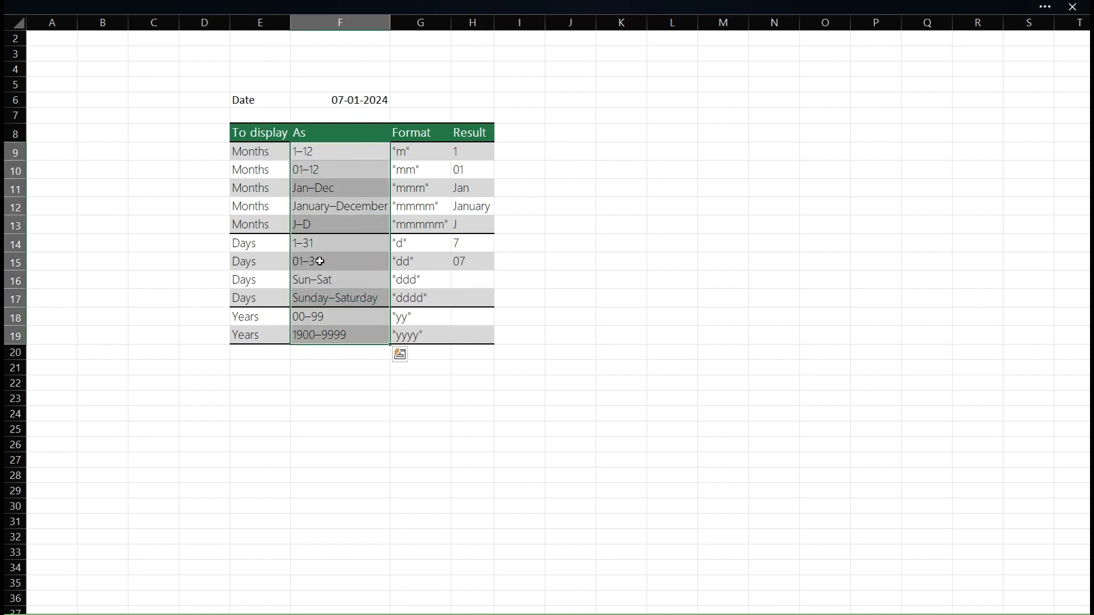
pyautogui.click(408, 134)
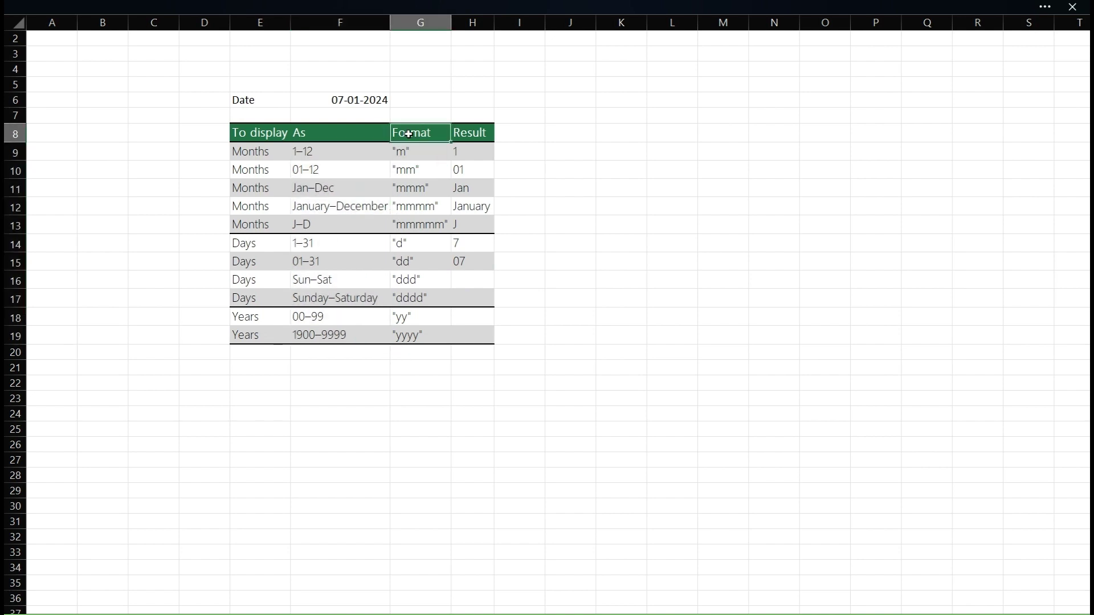
pyautogui.moveTo(409, 150); pyautogui.dragTo(405, 335)
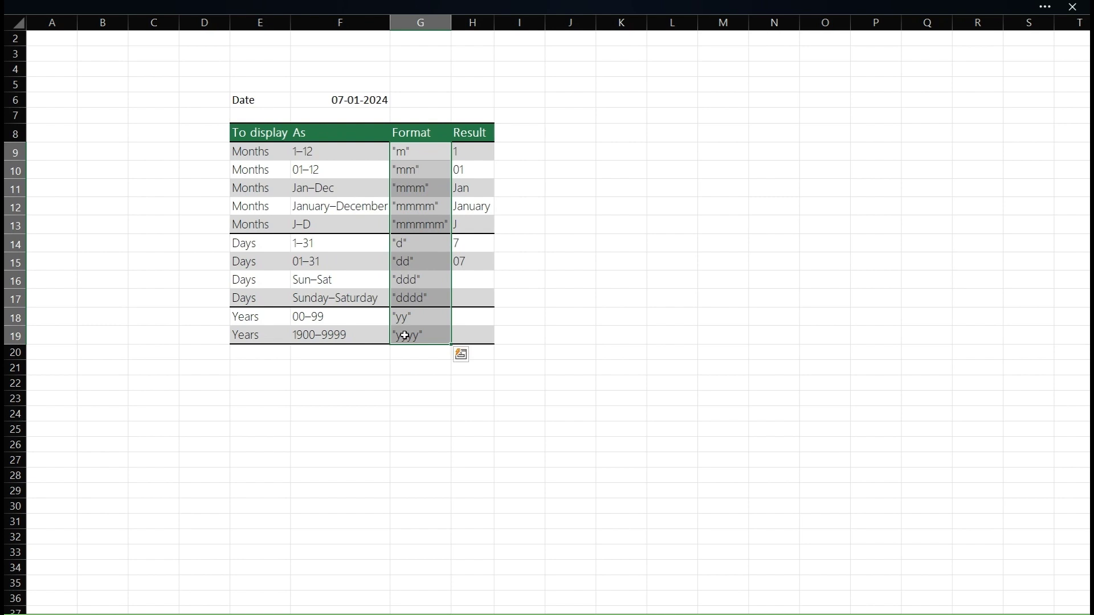
# - Enter the formula =TEXT(F6,"DDD") in H16 to display the abbreviated weekday name
pyautogui.click(477, 278)
pyautogui.write('=t')
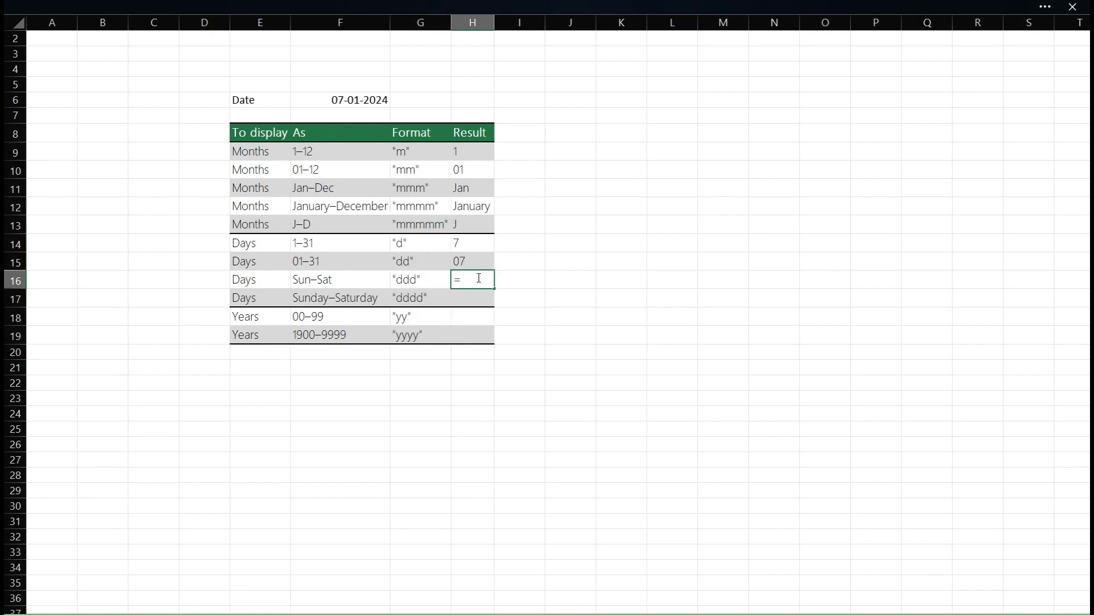
pyautogui.write('ex')
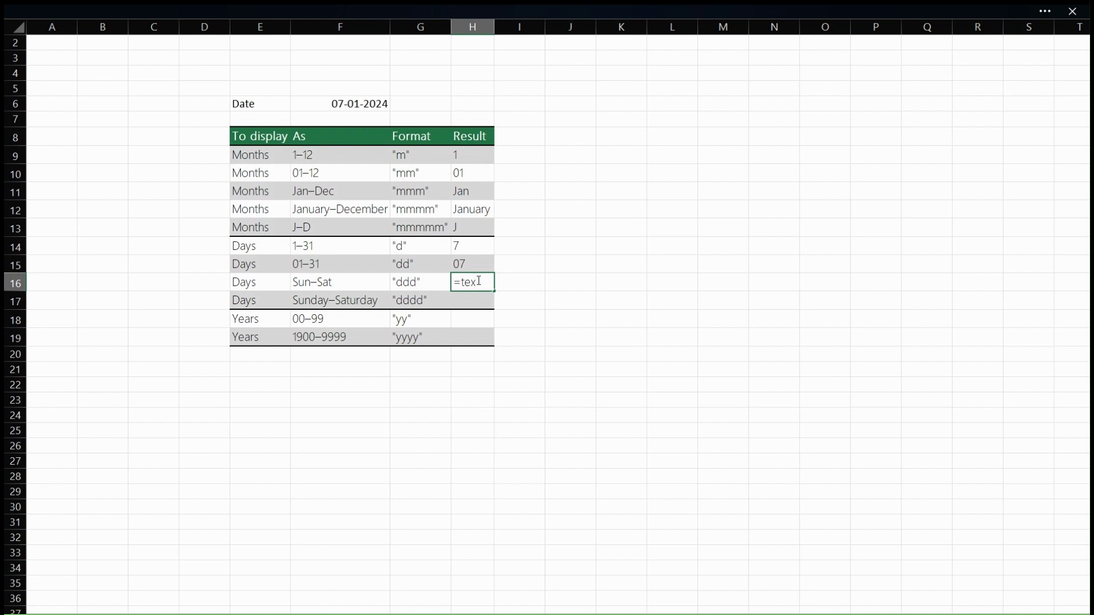
pyautogui.write('t')
pyautogui.press('Tab')
pyautogui.click(378, 103)
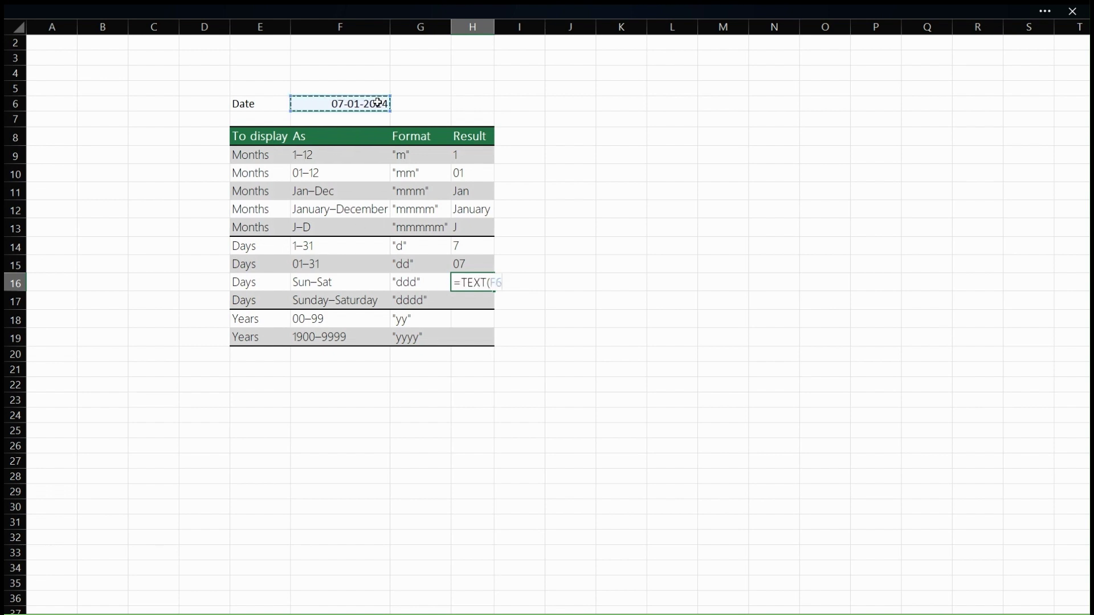
pyautogui.write(',')
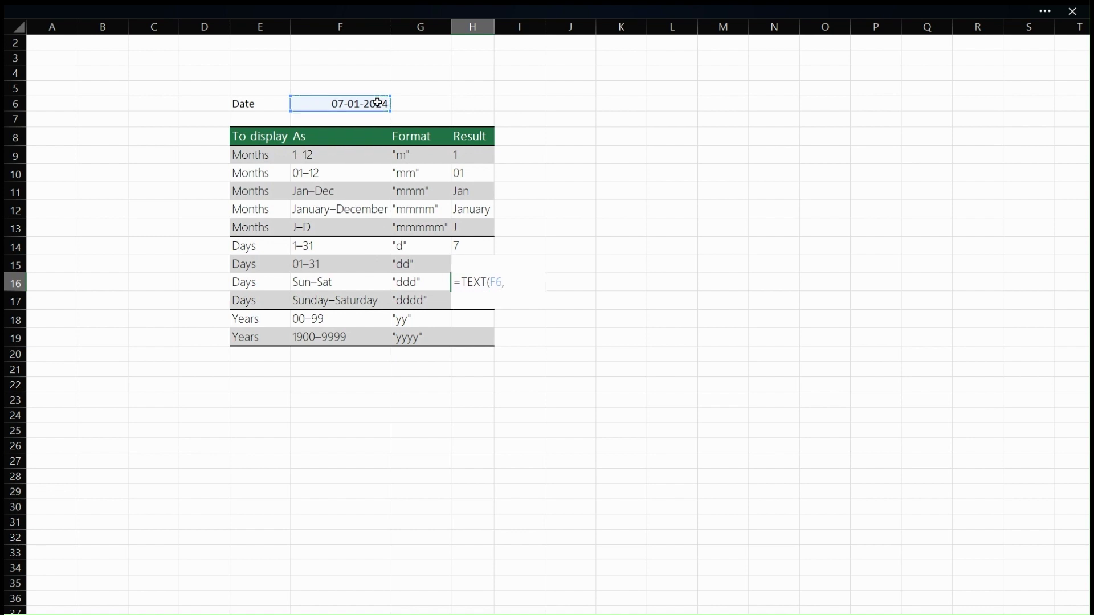
pyautogui.write('"DDD")')
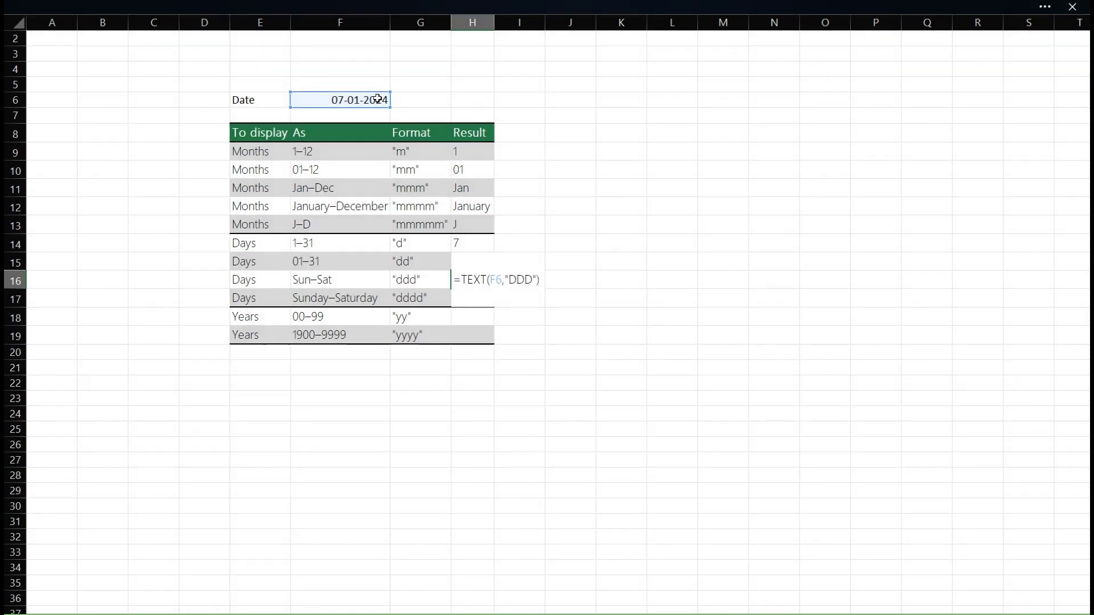
pyautogui.press('Return')
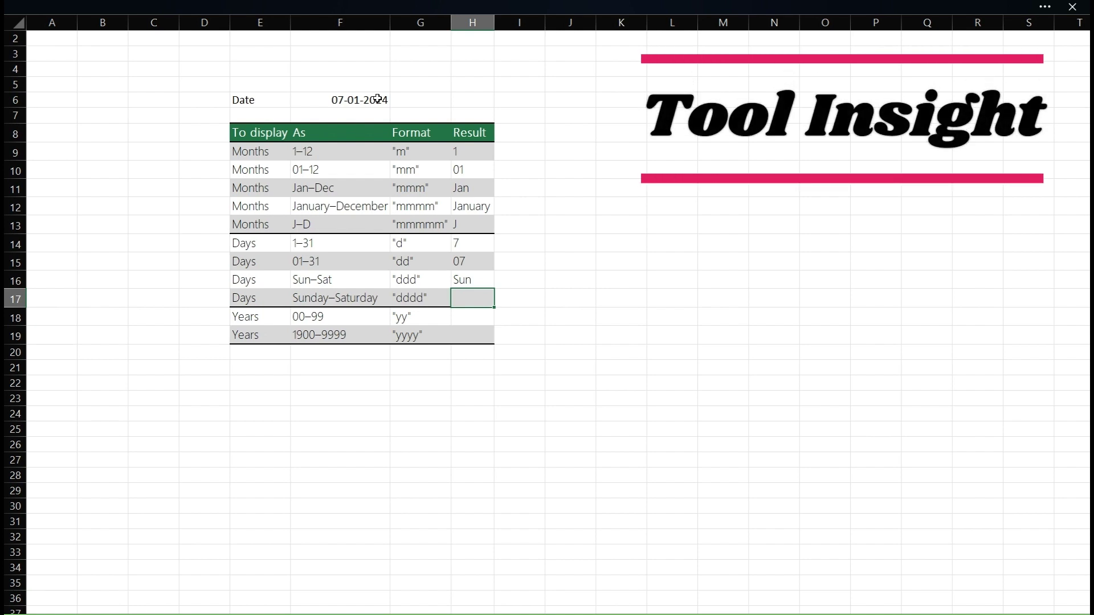
# - Enter the formula =TEXT(F6,"DDDD") in H17 to display the full weekday name
pyautogui.write('=te')
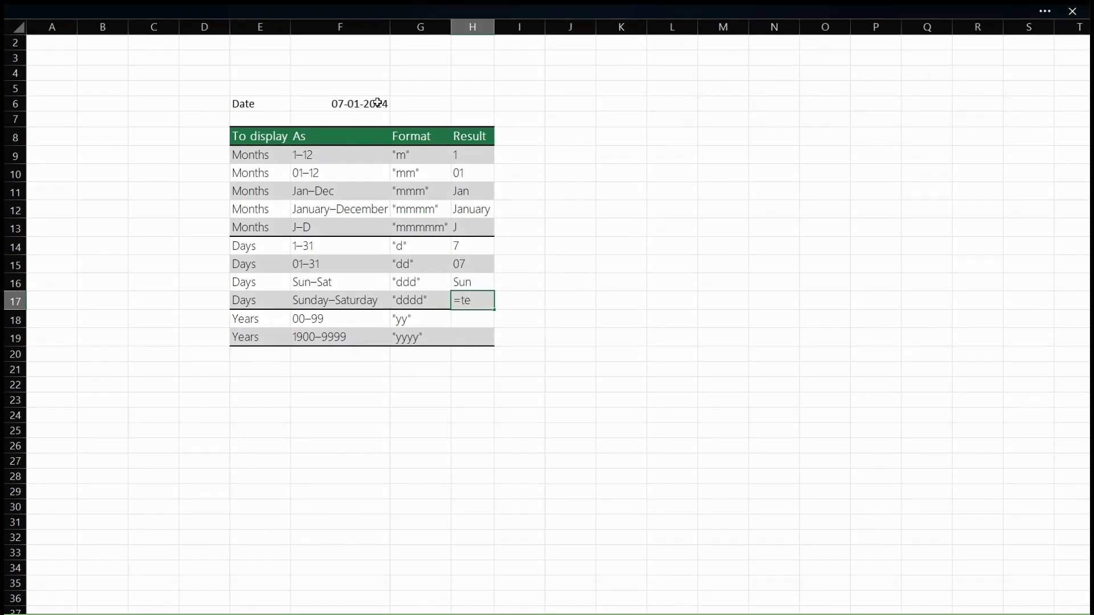
pyautogui.press('Tab')
pyautogui.click(346, 105)
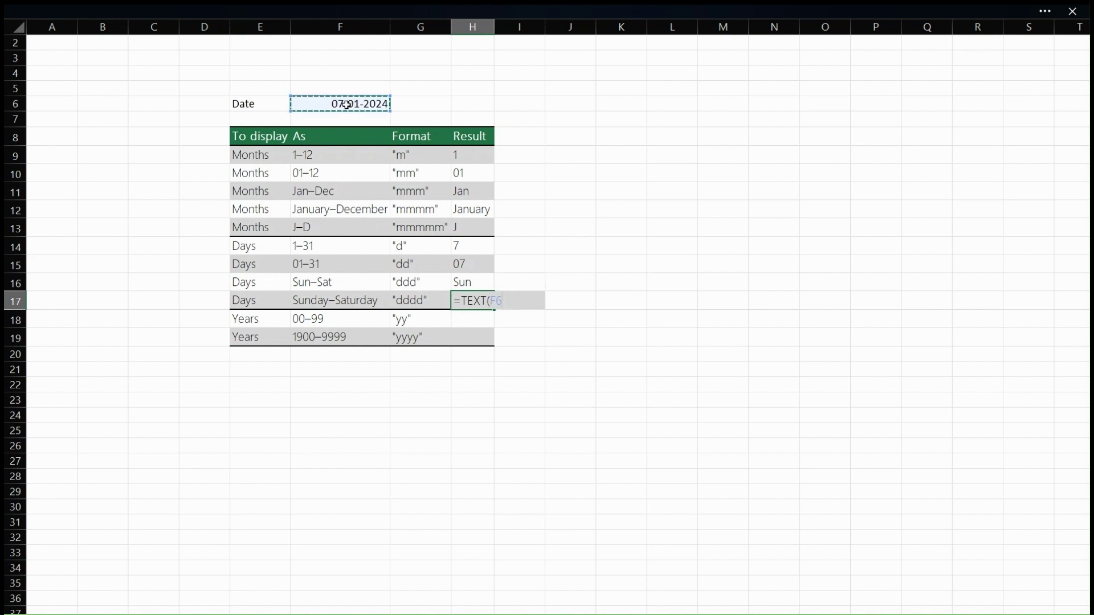
pyautogui.write(',')
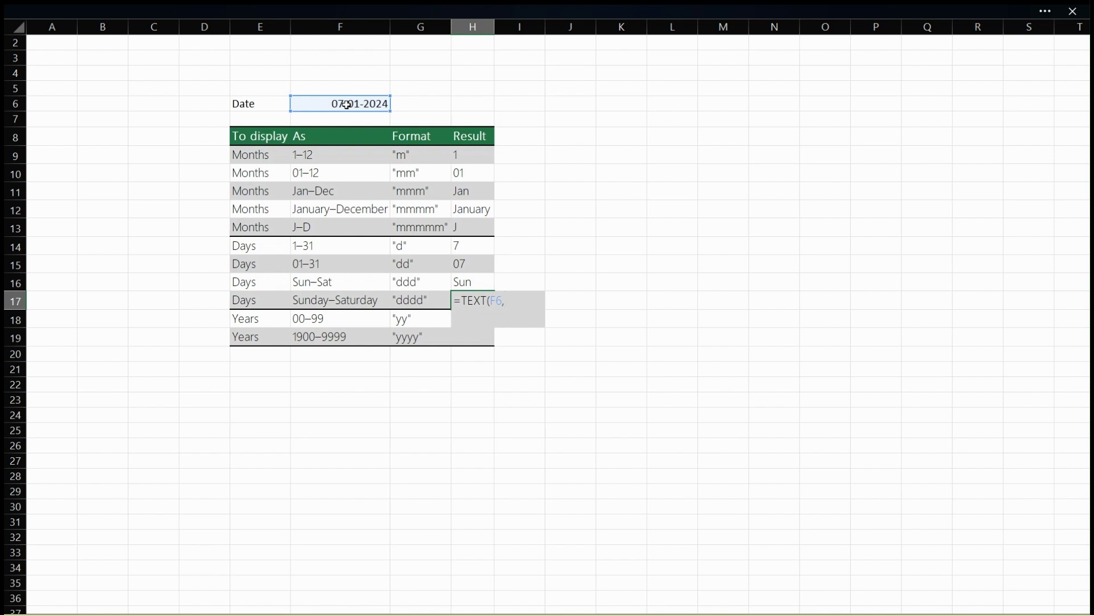
pyautogui.write('"DDDD")')
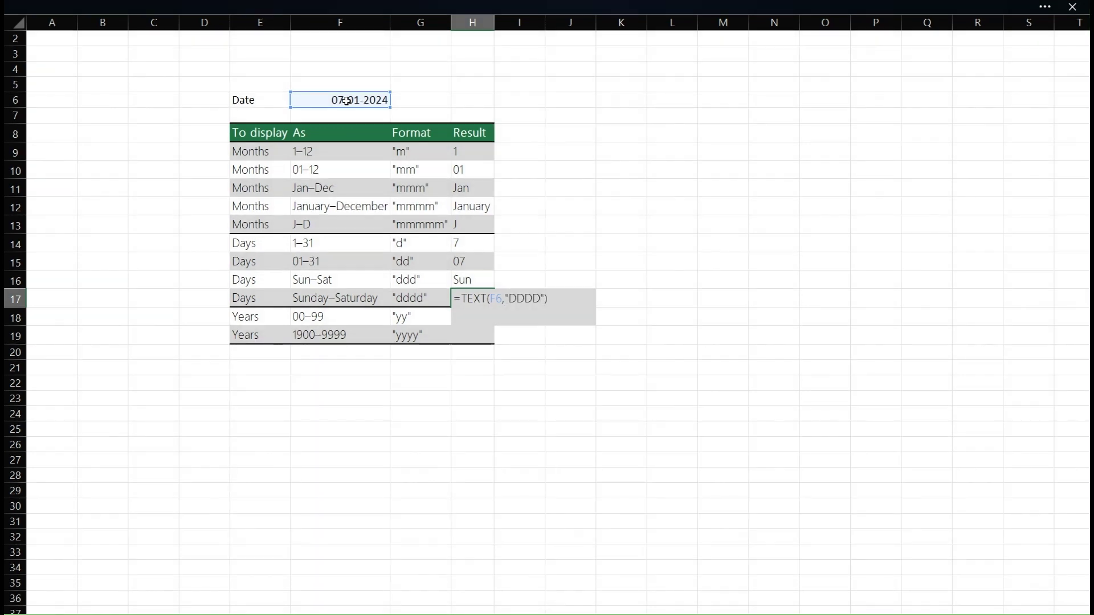
pyautogui.press('Return')
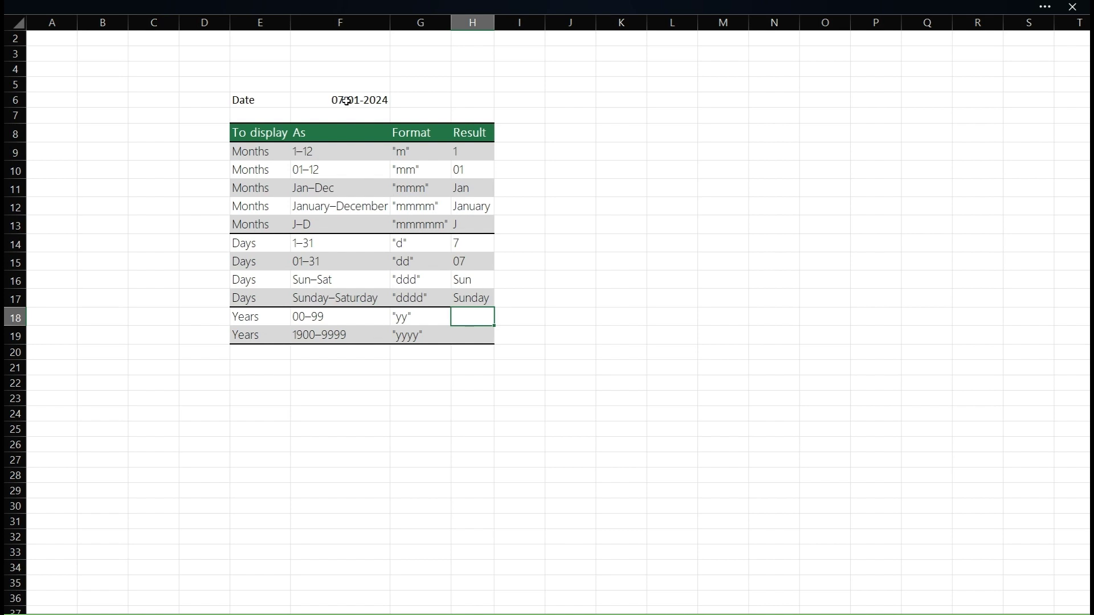
# - Enter the formula =TEXT(F6,"YY") in H18 to display the year as two digits
pyautogui.write('=te')
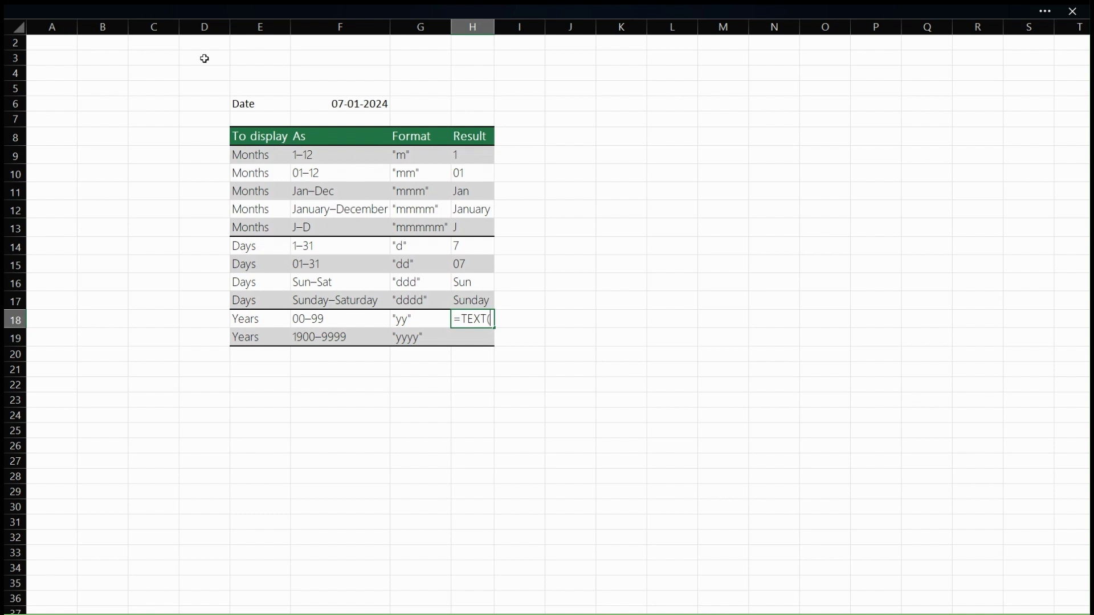
pyautogui.click(363, 104)
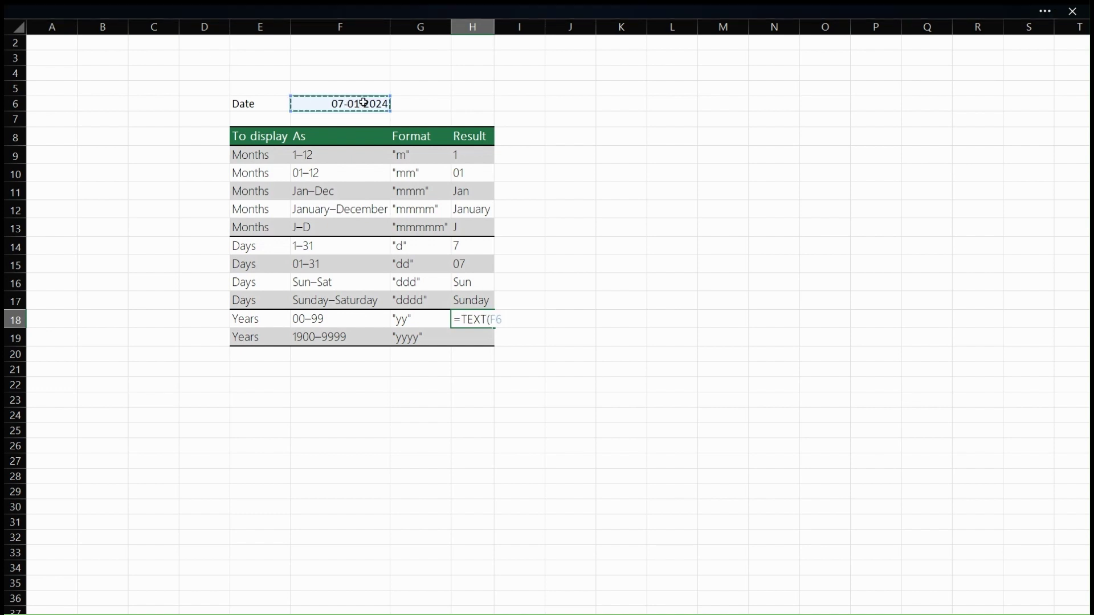
pyautogui.write(',"')
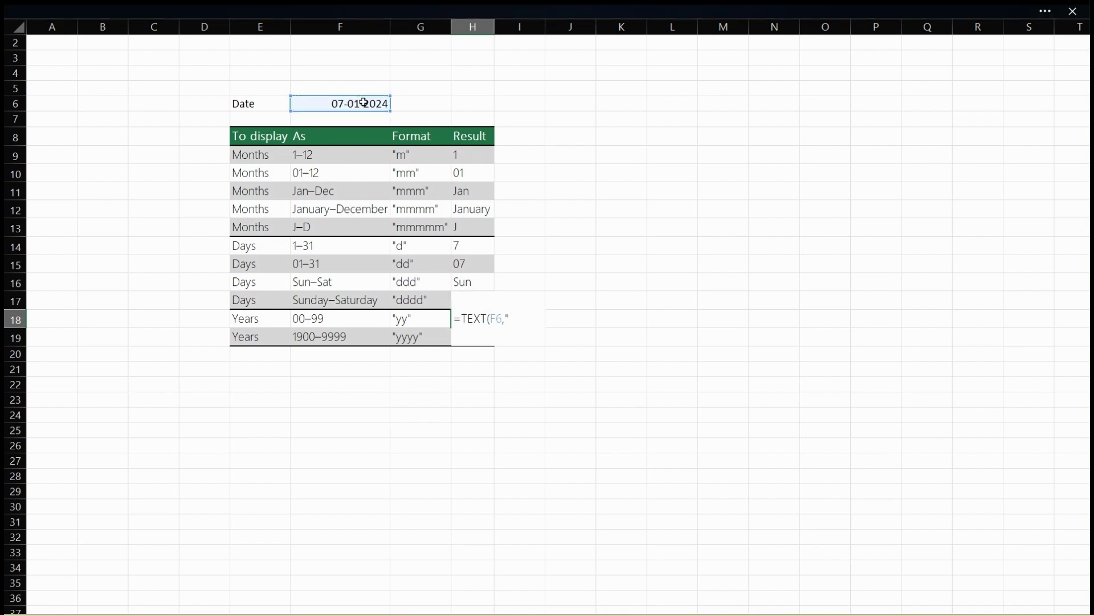
pyautogui.write('YY"')
pyautogui.press('Return')
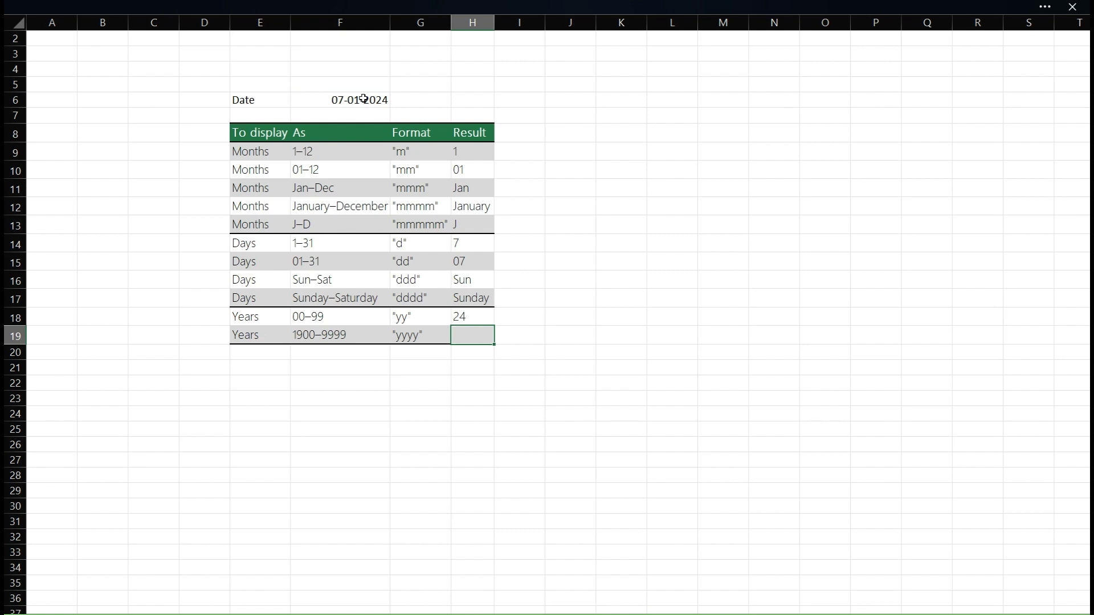
pyautogui.write('=')
pyautogui.press('Up')
pyautogui.press('Up')
pyautogui.press('Up')
pyautogui.press('Up')
pyautogui.press('Up')
pyautogui.press('Up')
pyautogui.press('Up')
pyautogui.press('Up')
pyautogui.press('Up')
pyautogui.press('Up')
pyautogui.press('Up')
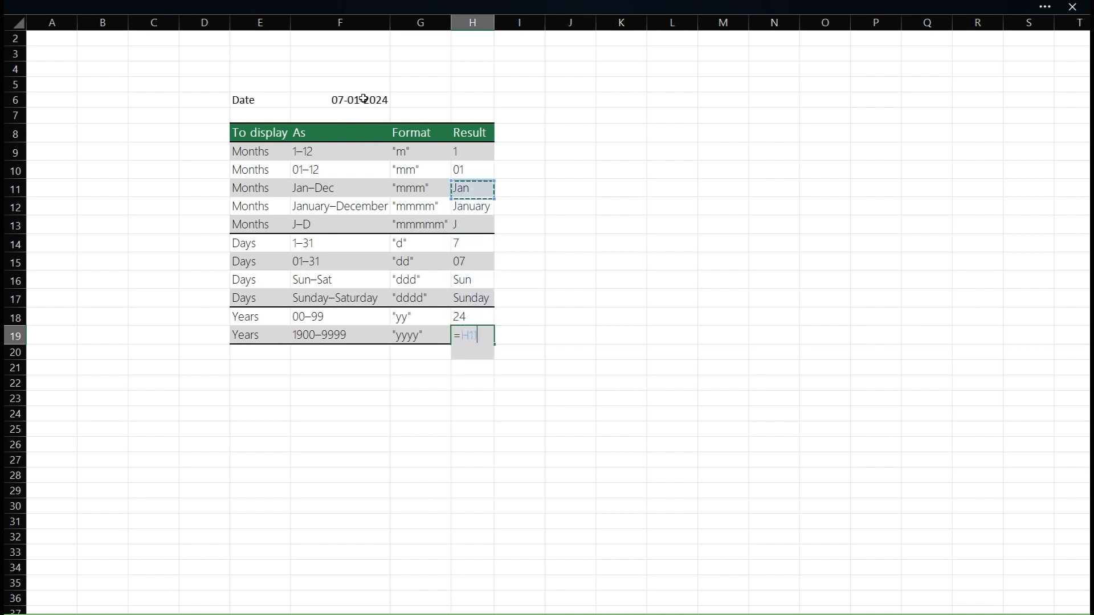
pyautogui.press('Up')
pyautogui.press('Left')
pyautogui.press('Up')
pyautogui.press('Left')
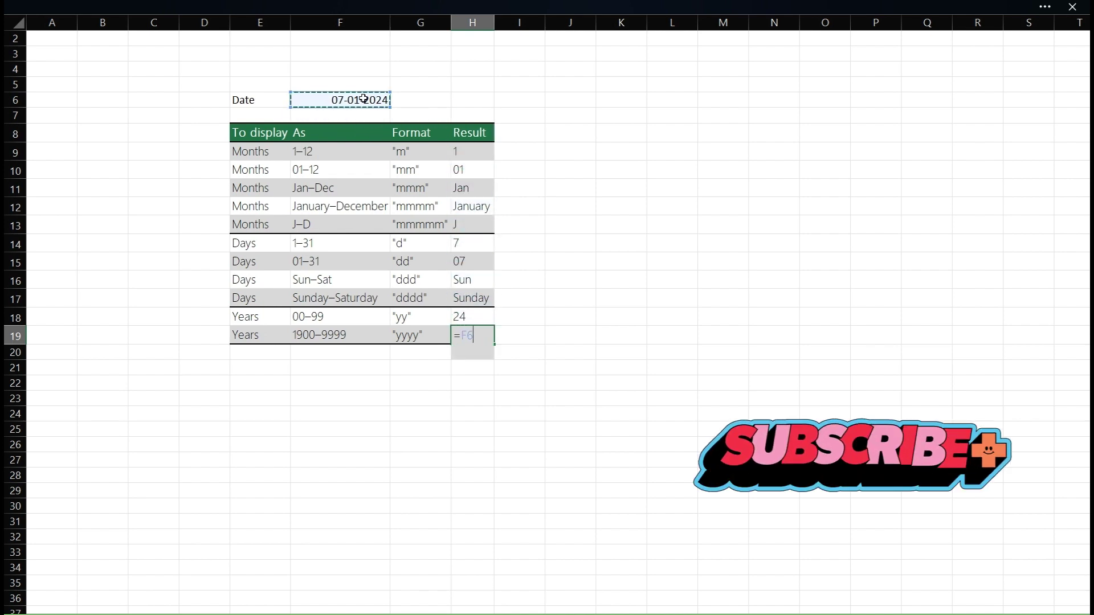
pyautogui.press('F2')
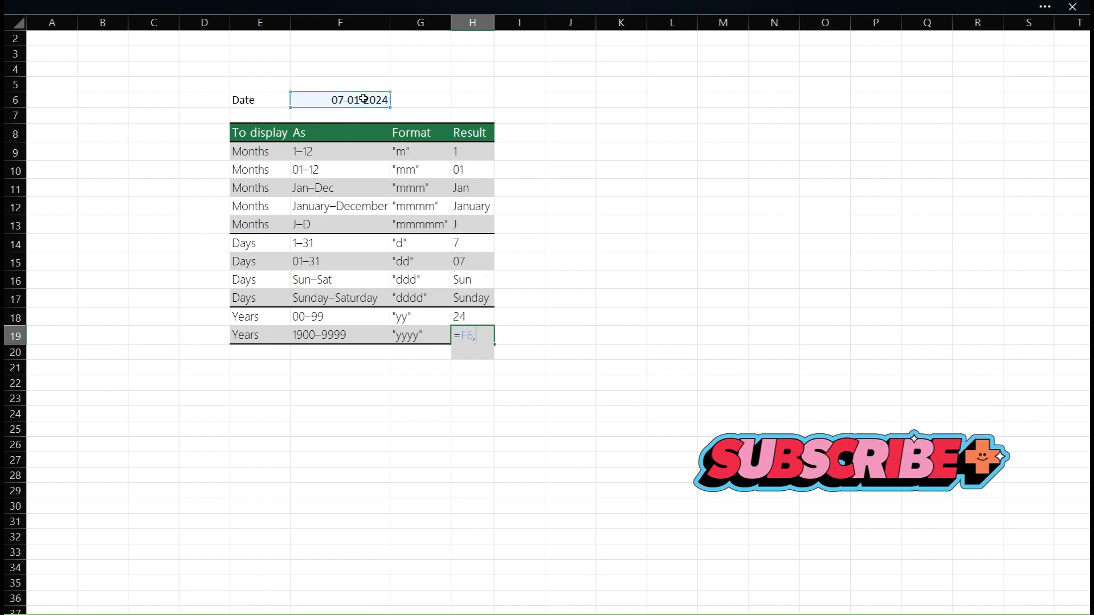
pyautogui.press('BackSpace')
pyautogui.press('BackSpace')
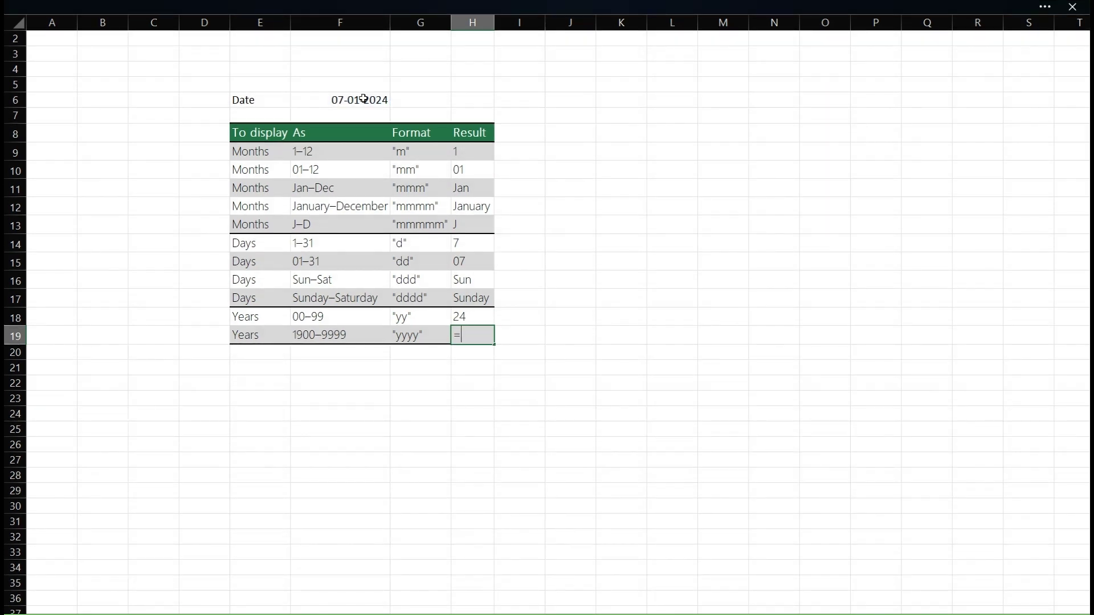
# - Enter the formula =TEXT(F6,"YYYY") in H19 to display the year as four digits
pyautogui.write('te')
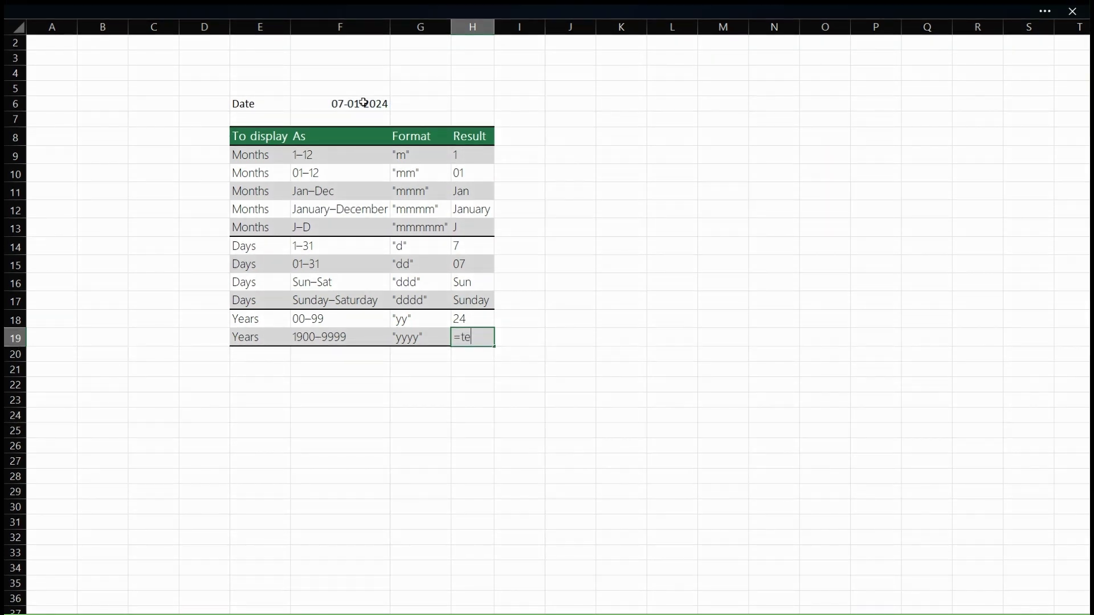
pyautogui.press('Tab')
pyautogui.click(373, 103)
pyautogui.write(',')
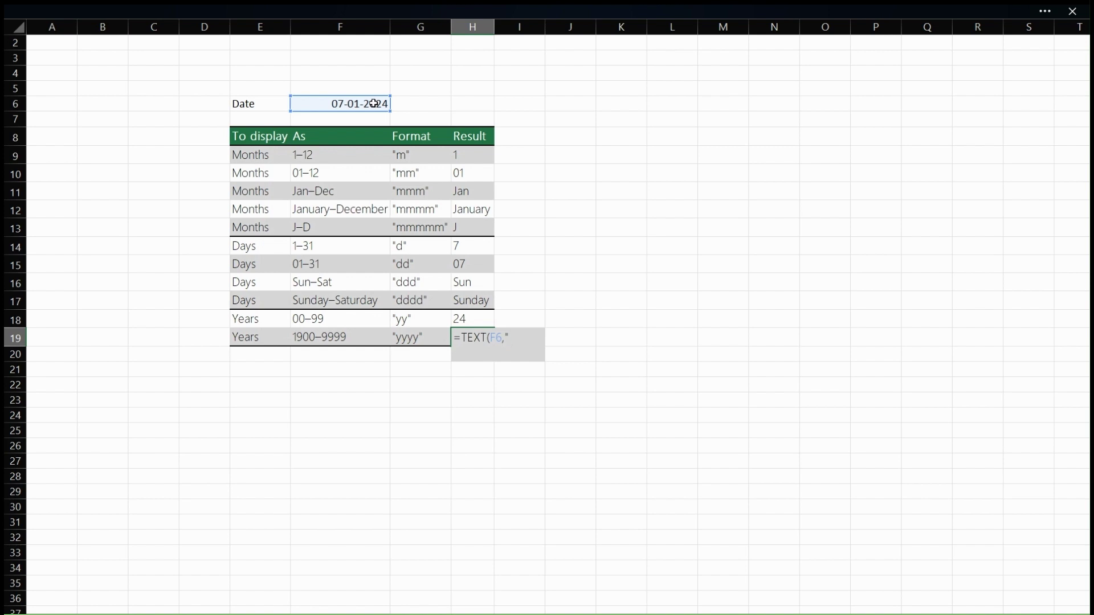
pyautogui.write('"YYYY"')
pyautogui.press('Return')
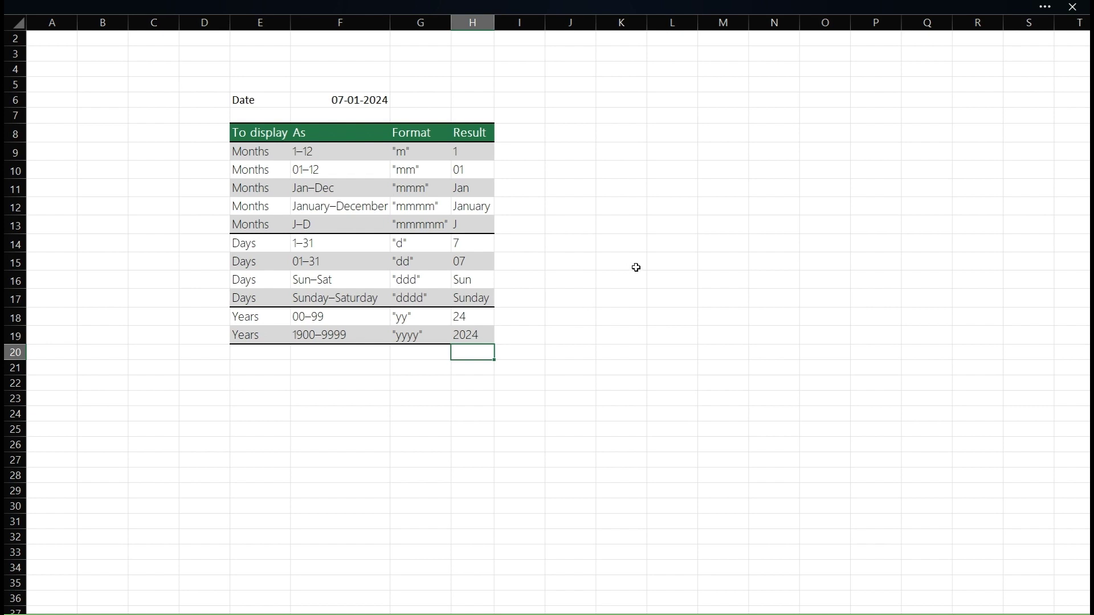
pyautogui.click(655, 256)
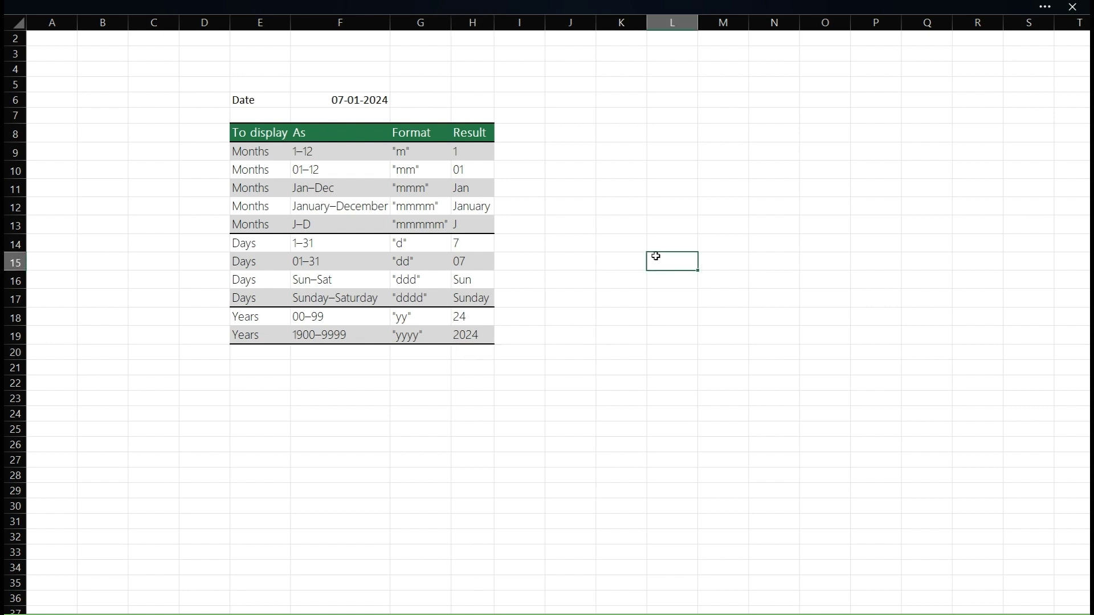
pyautogui.write('=')
pyautogui.click(481, 186)
pyautogui.click(480, 335)
pyautogui.press('Escape')
# - Enter Jan-2024 directly in K14 as an example of a combined month and year
pyautogui.click(610, 248)
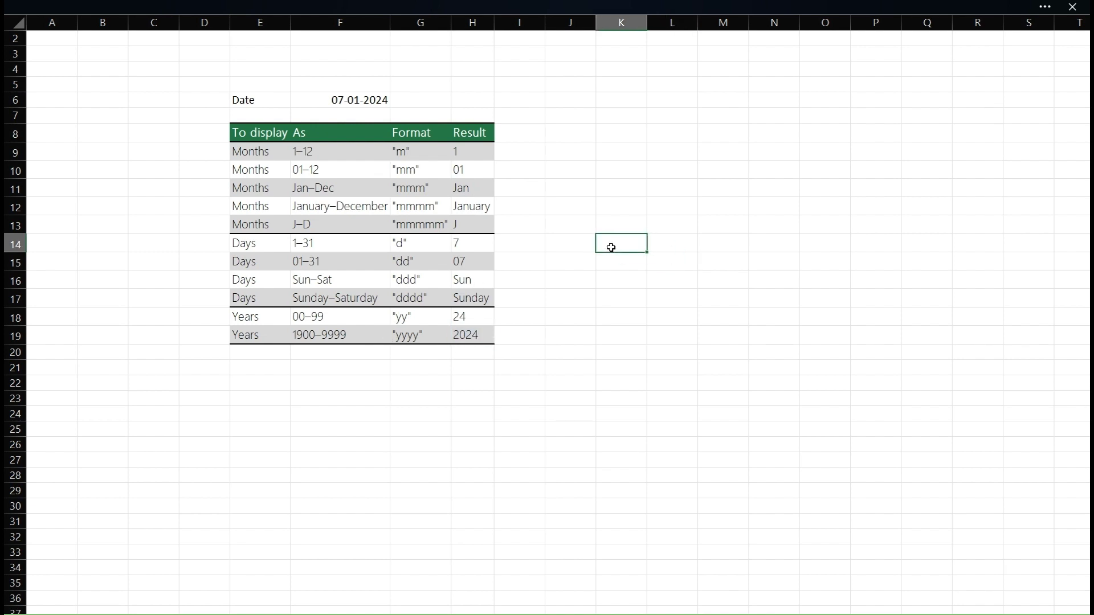
pyautogui.write('Jan-2024')
pyautogui.press('Return')
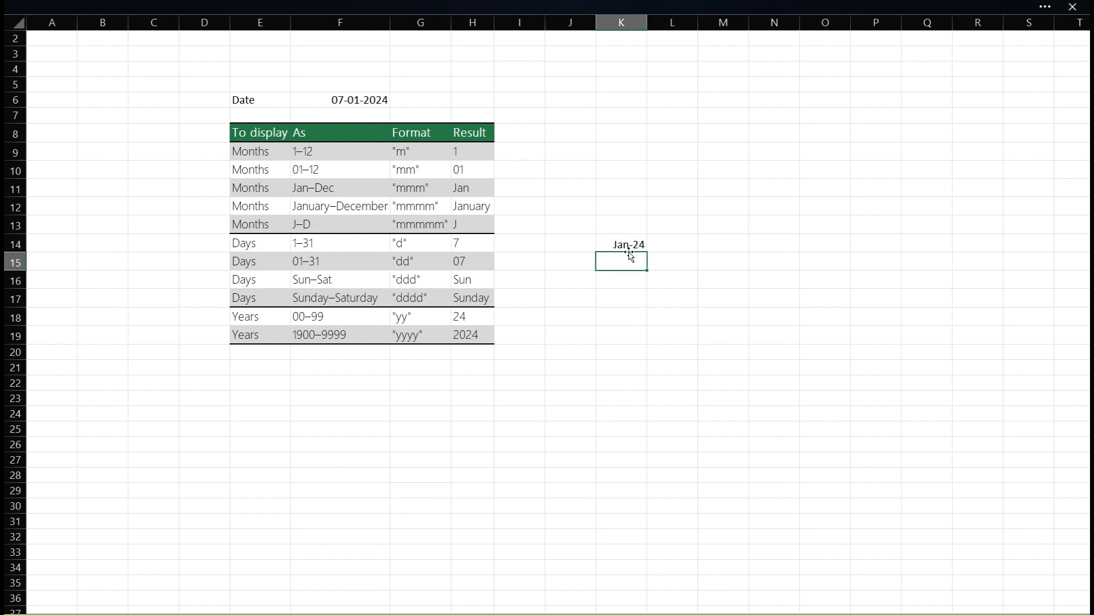
# - Enter the formula =TEXT(F6,"MMM-YY") in K13 to display the abbreviated month with the two-digit year
pyautogui.click(621, 174)
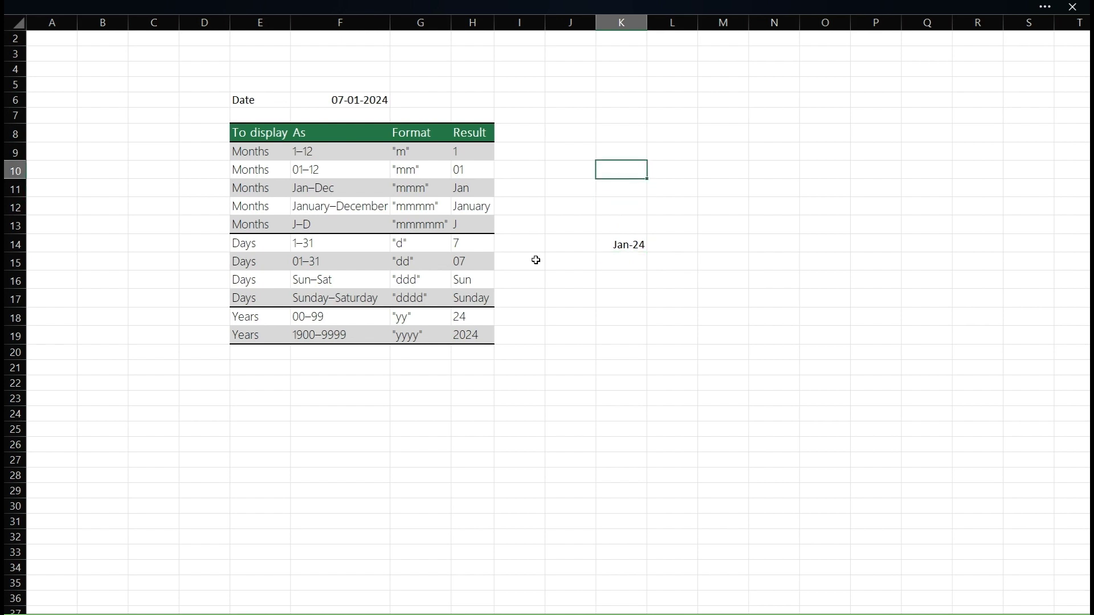
pyautogui.click(623, 225)
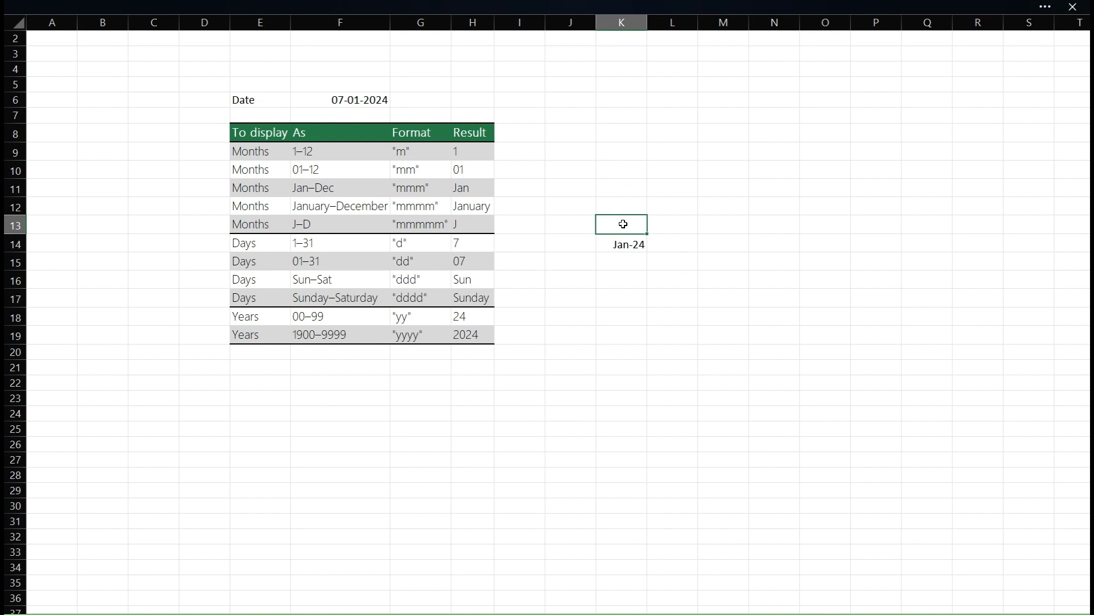
pyautogui.write('=e')
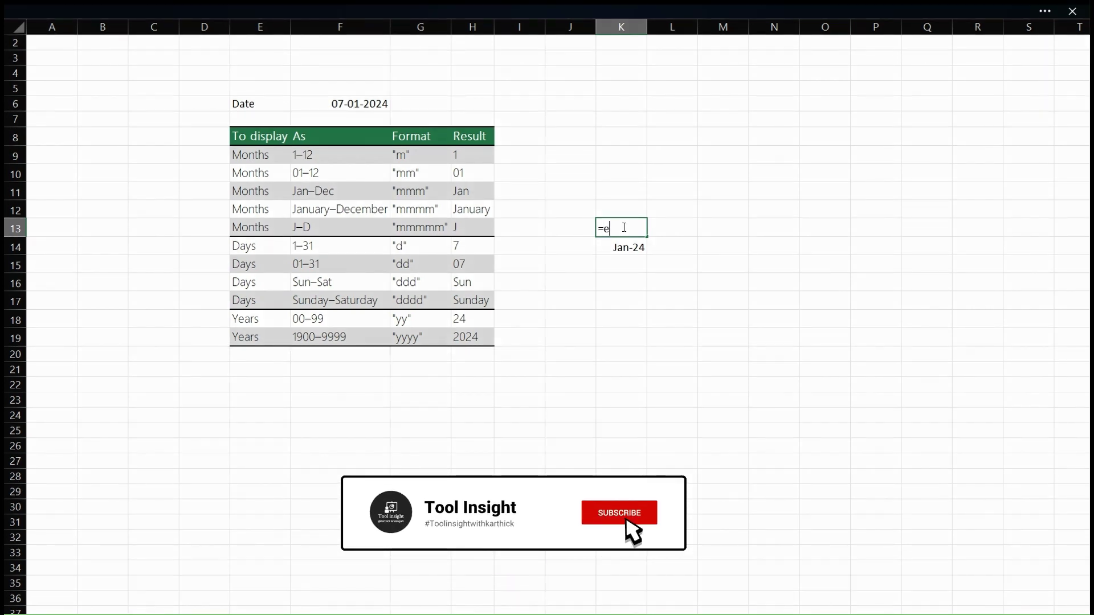
pyautogui.write('t')
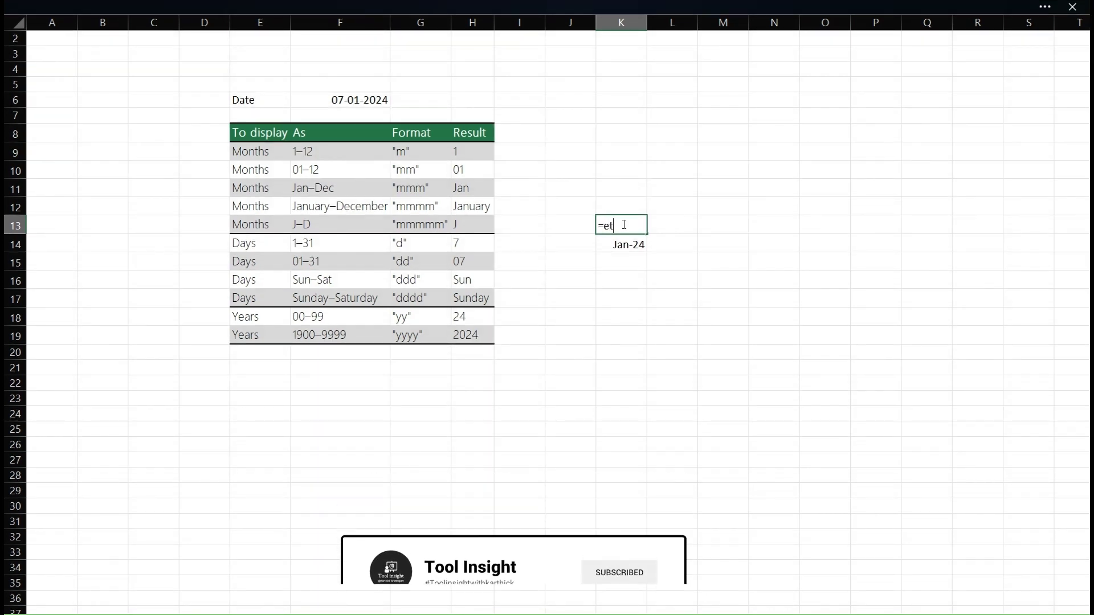
pyautogui.press('BackSpace')
pyautogui.press('BackSpace')
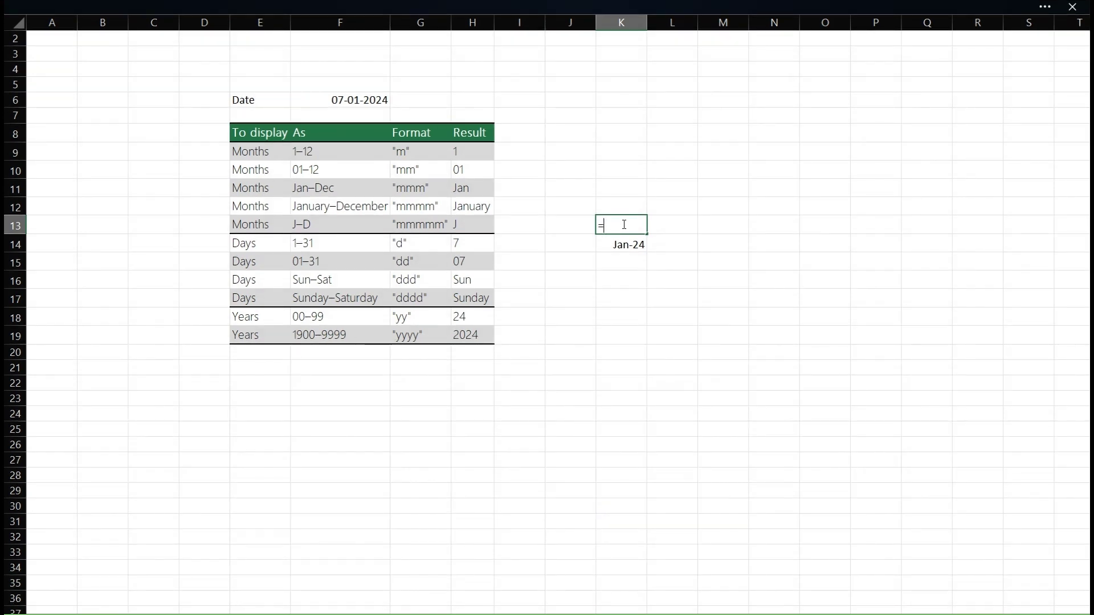
pyautogui.write('te')
pyautogui.press('Tab')
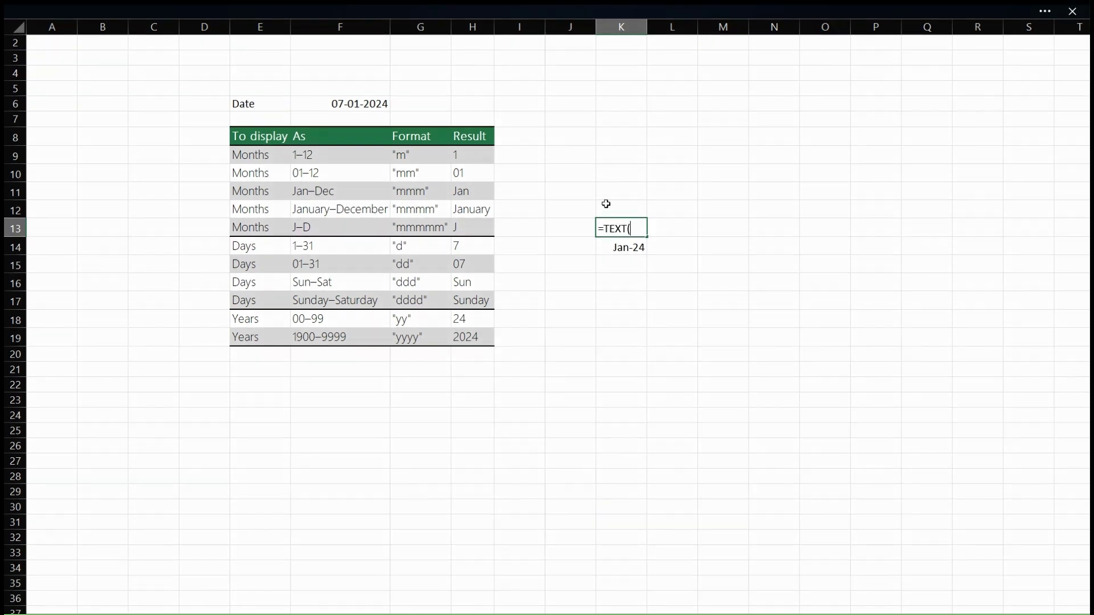
pyautogui.click(339, 103)
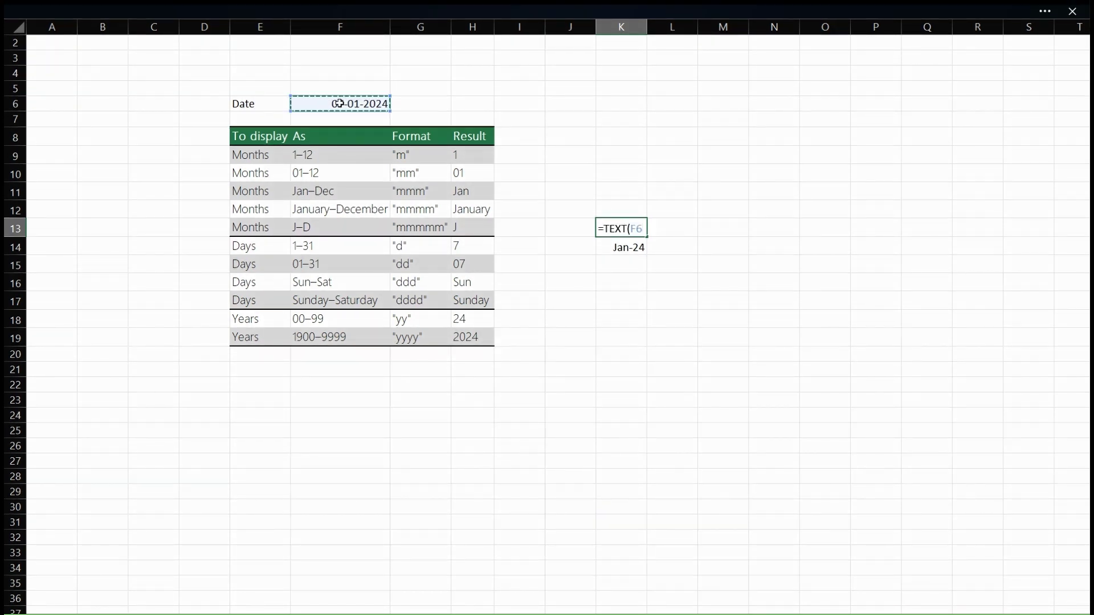
pyautogui.write(',"')
pyautogui.write('MMM-YY)')
pyautogui.press('Return')
pyautogui.press('Return')
pyautogui.press('BackSpace')
pyautogui.write('"')
pyautogui.press('Return')
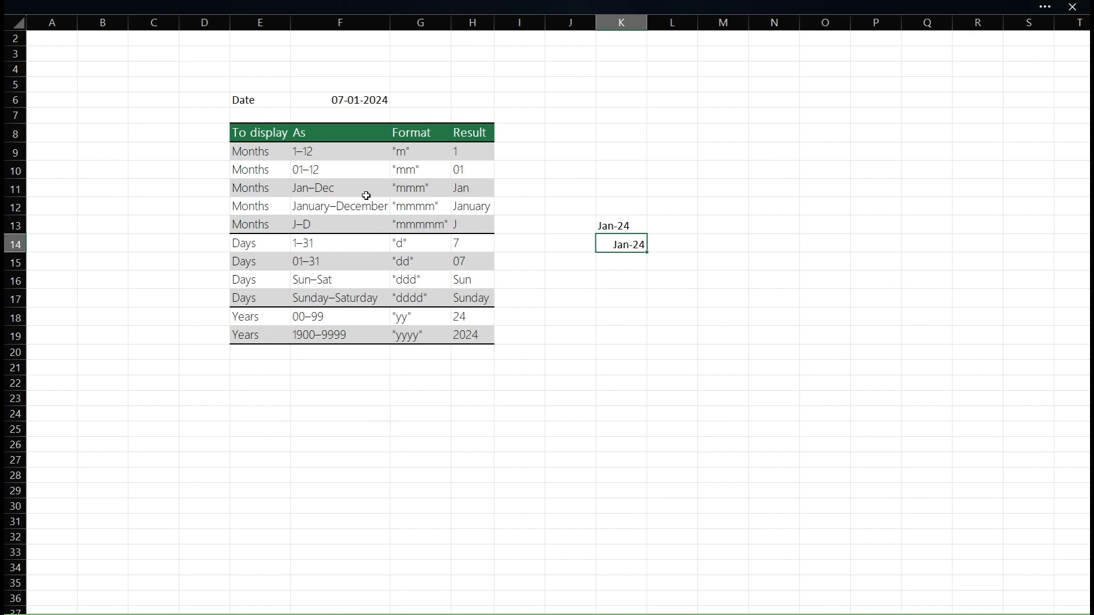
# - Enter the formula =TEXT(F6,"MMM-YYYY") in K15 to display the abbreviated month with the four-digit year
pyautogui.click(628, 222)
pyautogui.click(629, 259)
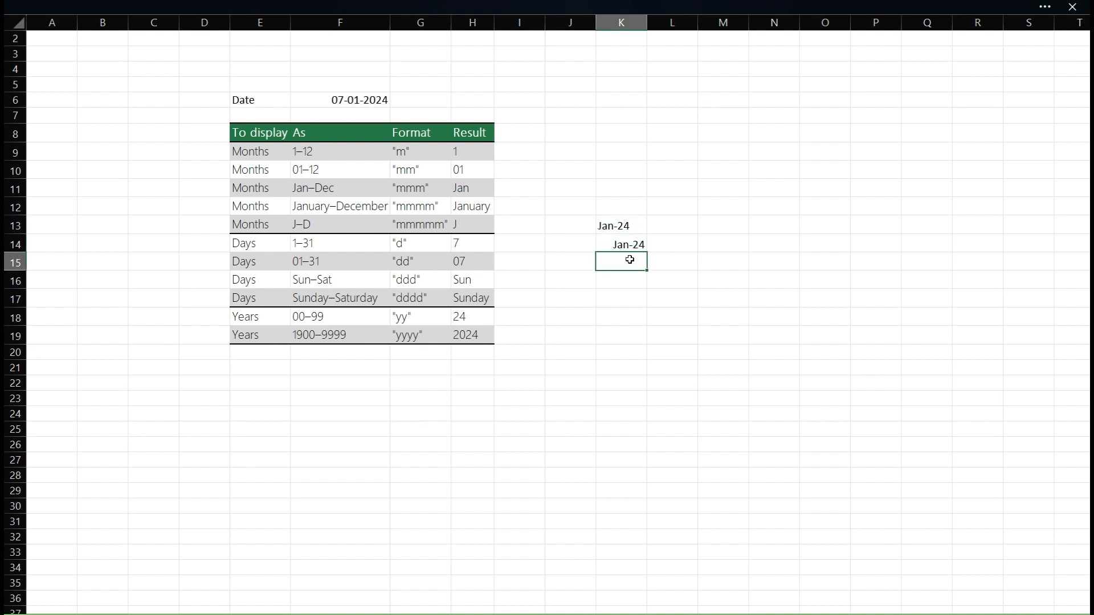
pyautogui.write('=te')
pyautogui.press('Tab')
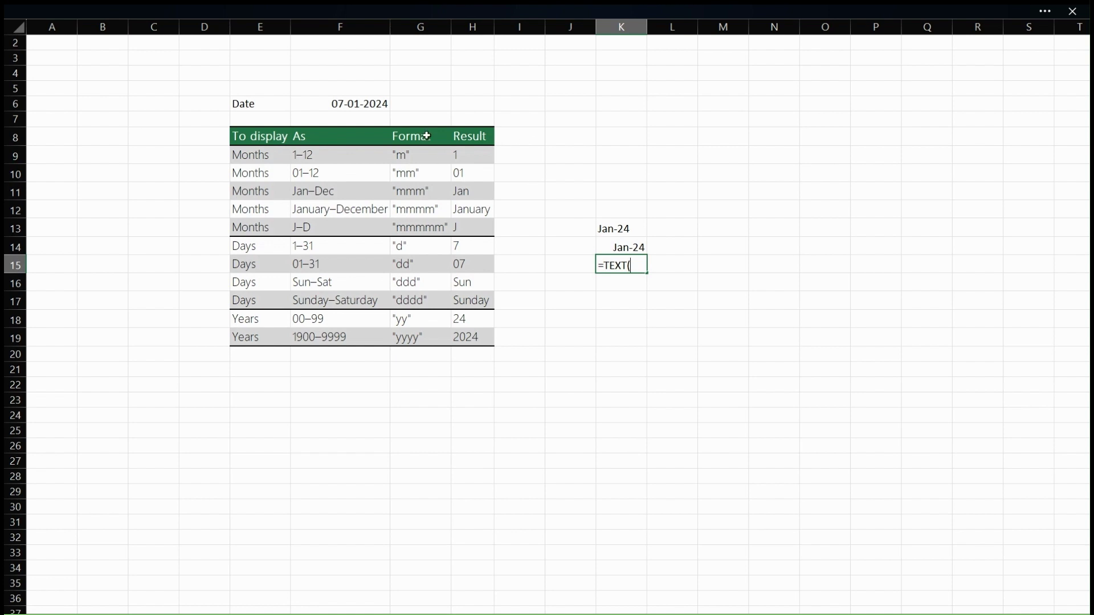
pyautogui.click(348, 103)
pyautogui.write(',')
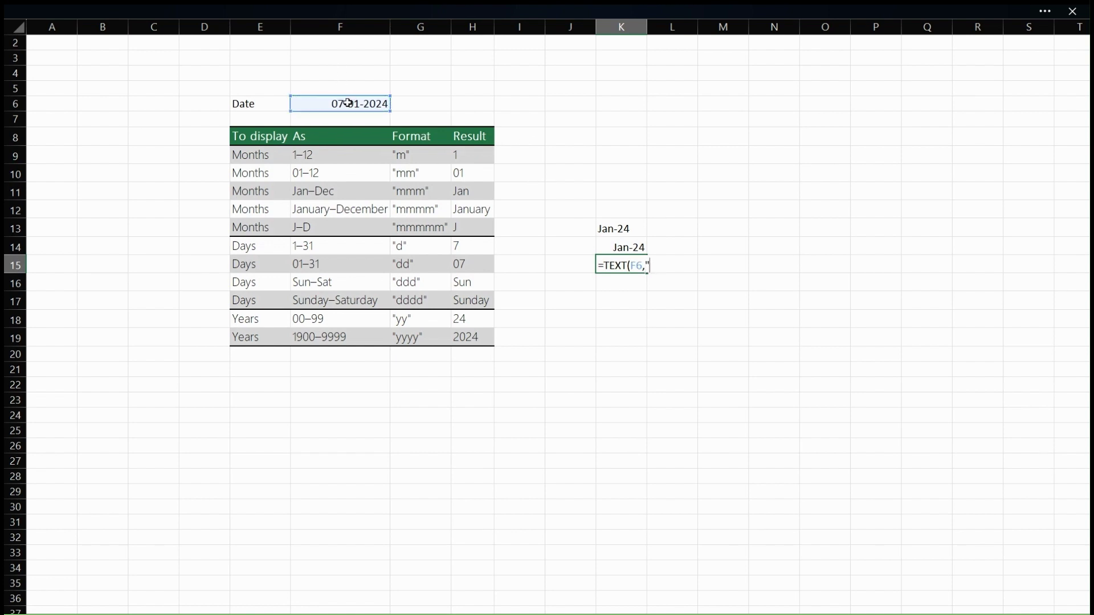
pyautogui.write('"MMM-')
pyautogui.write('YYYY"')
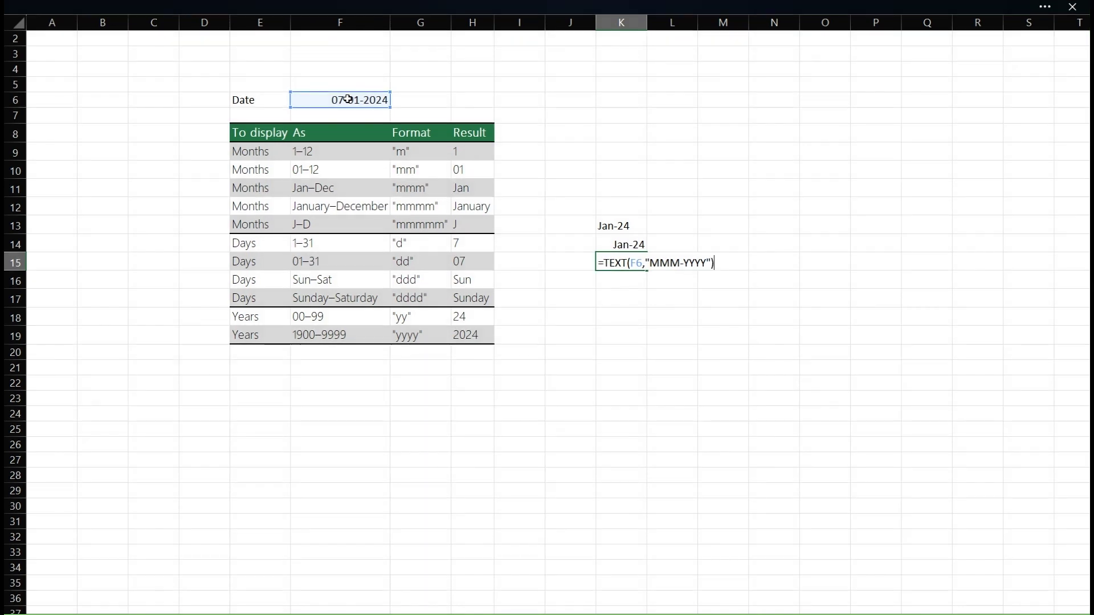
pyautogui.press('Return')
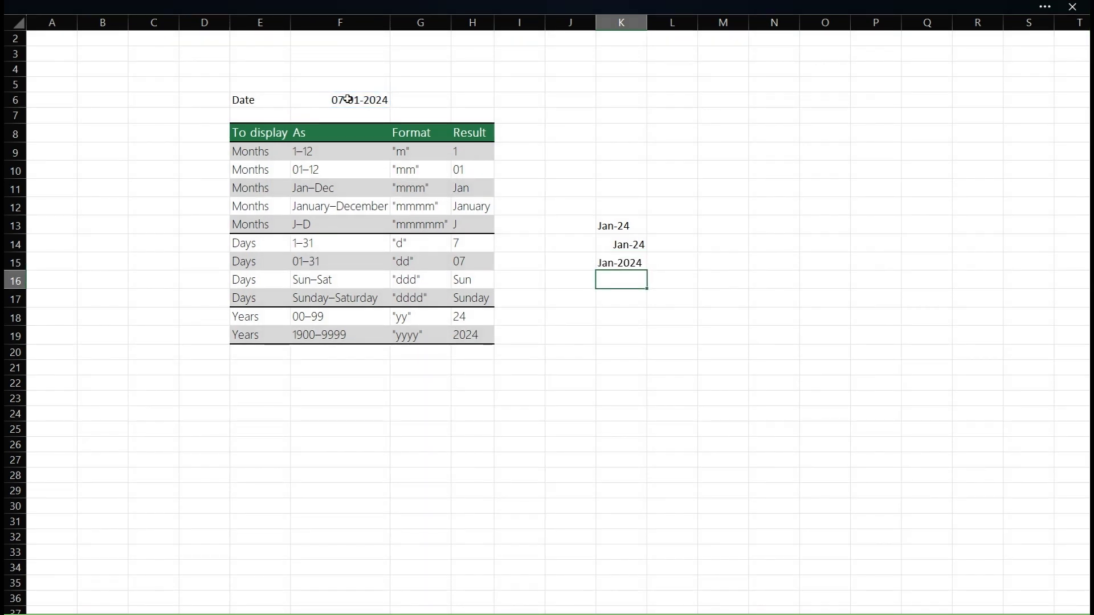
# - Change the format code in the K15 formula to "MMMM-YYYY" to display the full month name with the year
pyautogui.press('Up')
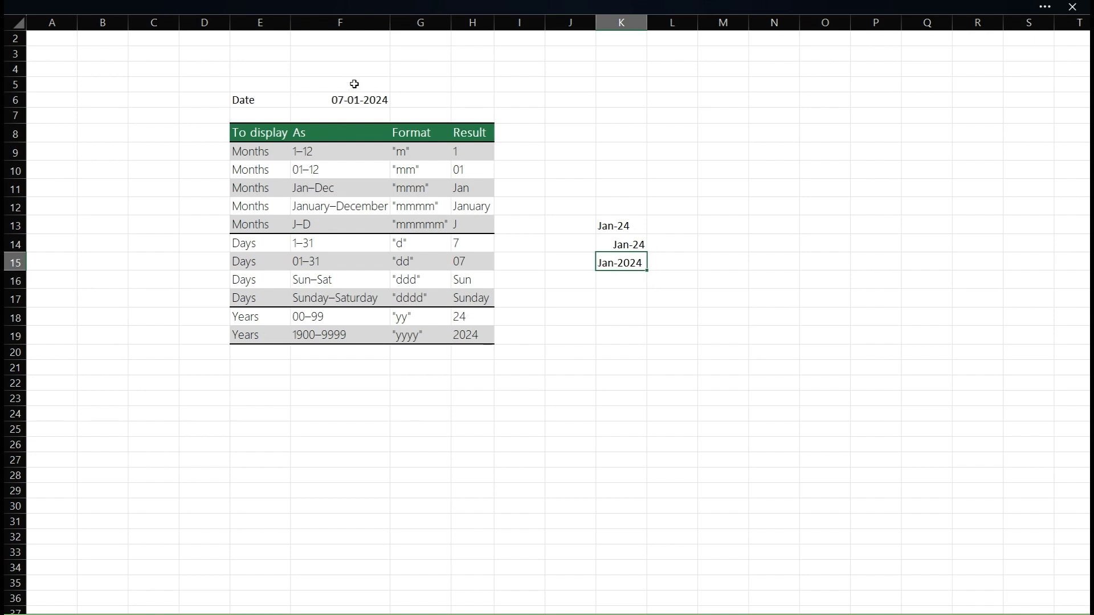
pyautogui.press('F2')
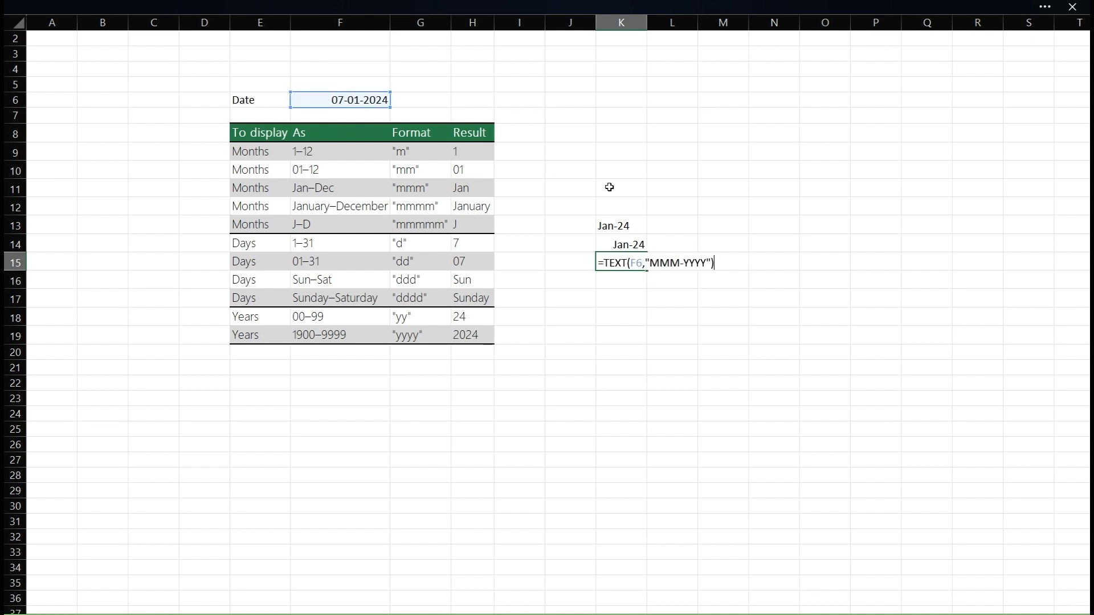
pyautogui.click(675, 260)
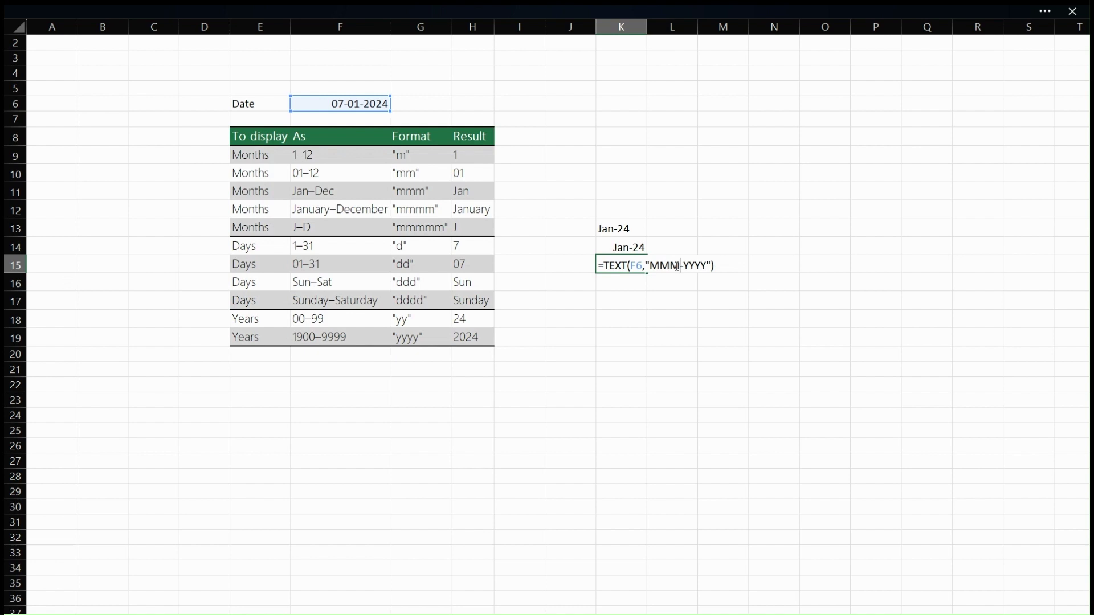
pyautogui.write('M')
pyautogui.press('Return')
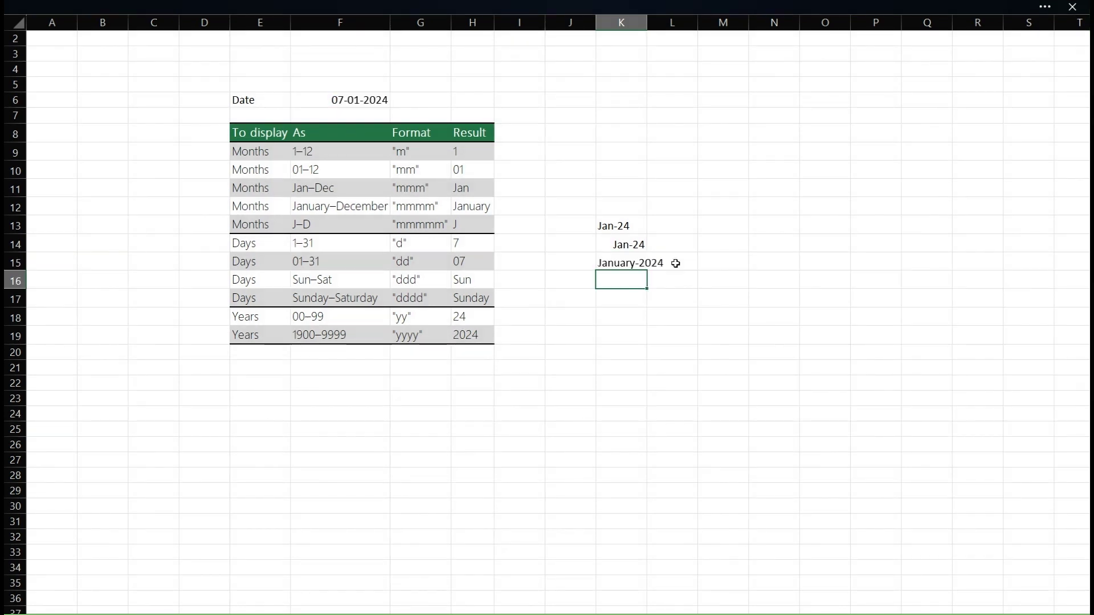